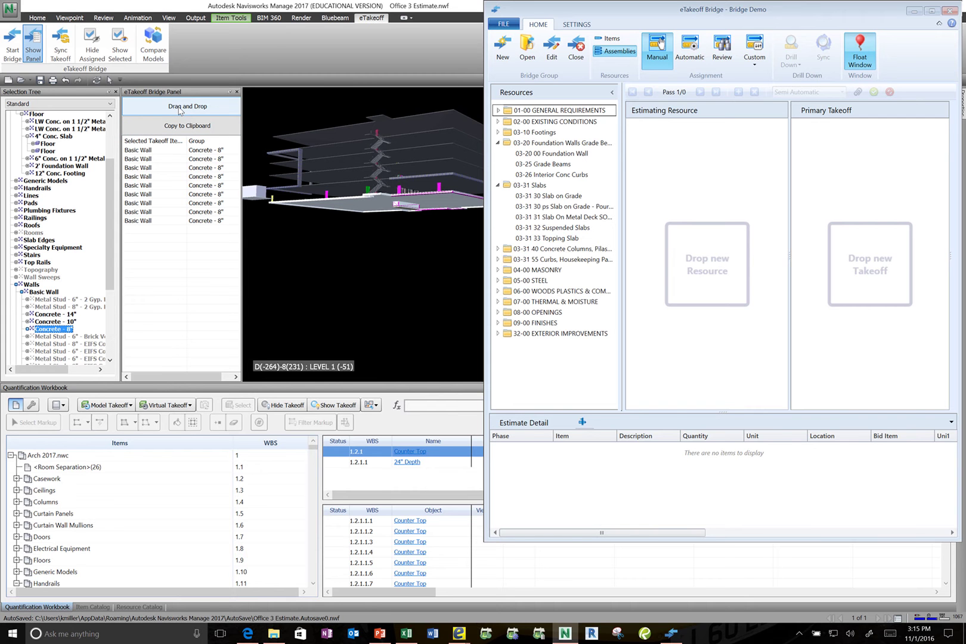
Step: Assign the 8" concrete walls to the 03-20 00 Foundation Wall assembly, mapping ModelLength, ModelWidth and ModelHeight to its wall length, width and height
drag(179, 110, 552, 158)
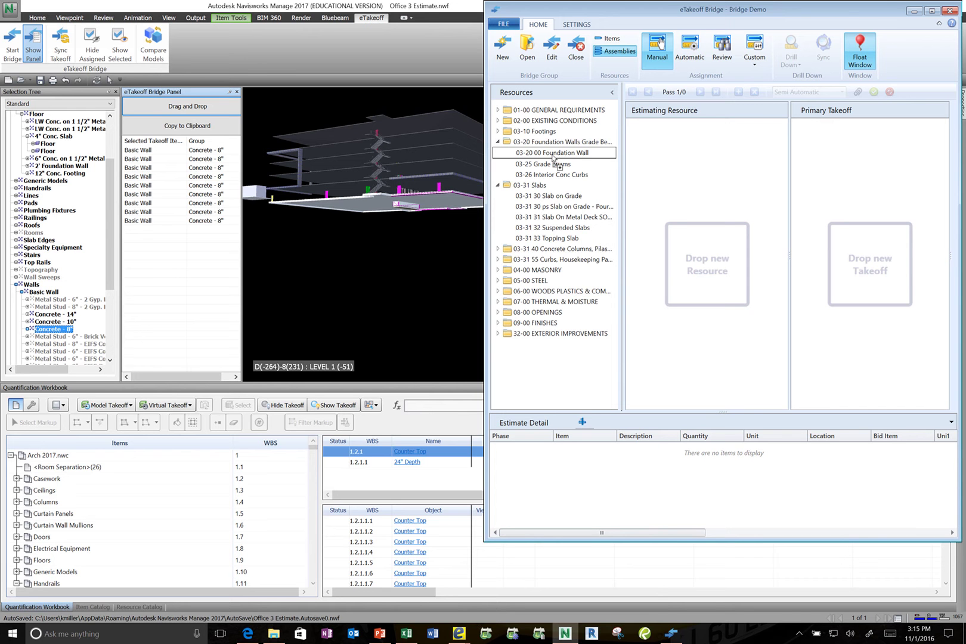
drag(552, 157, 551, 153)
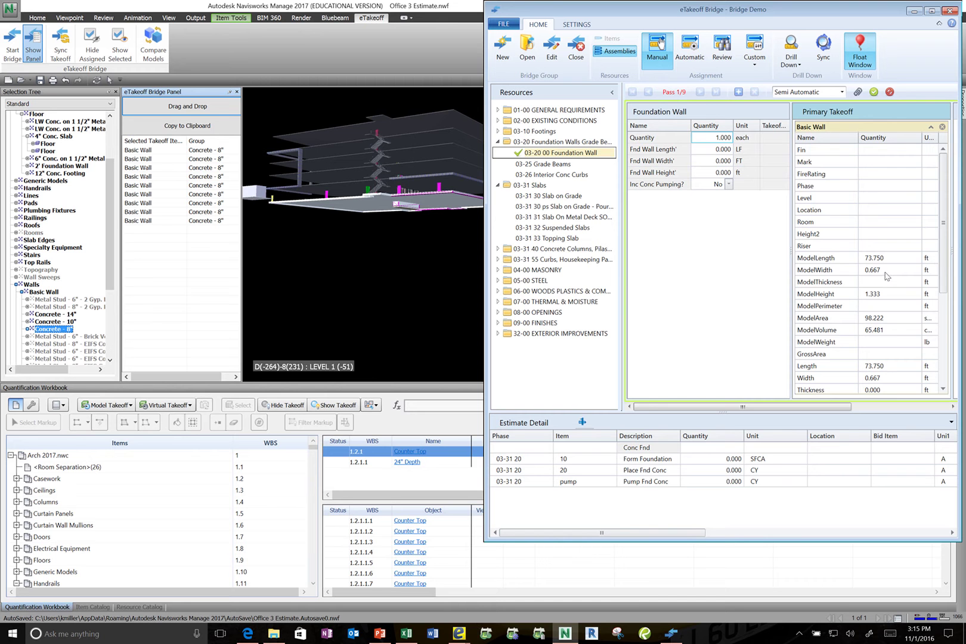
scroll(886, 276, down, 2)
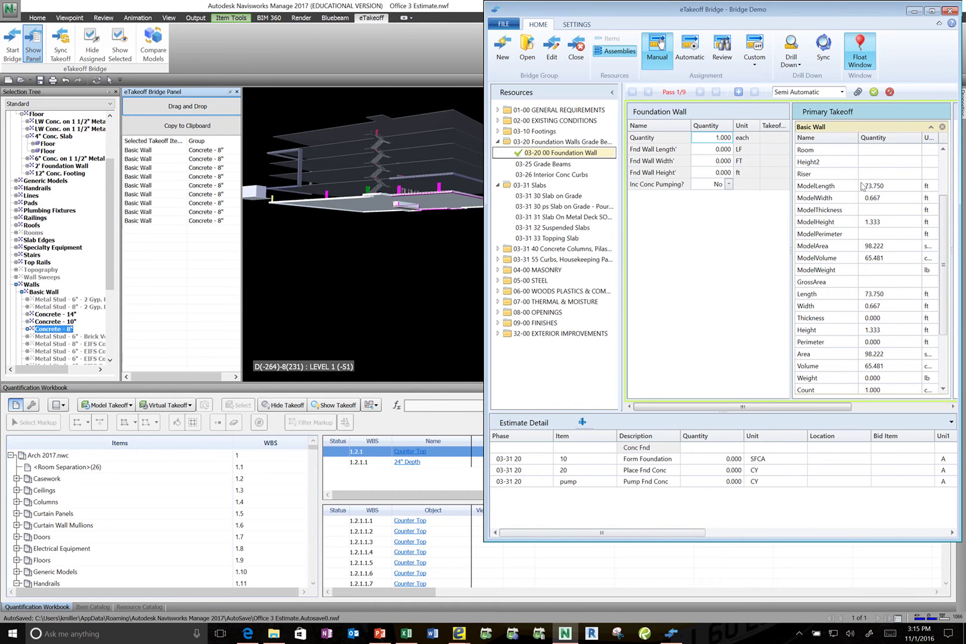
drag(872, 187, 725, 154)
drag(872, 198, 728, 162)
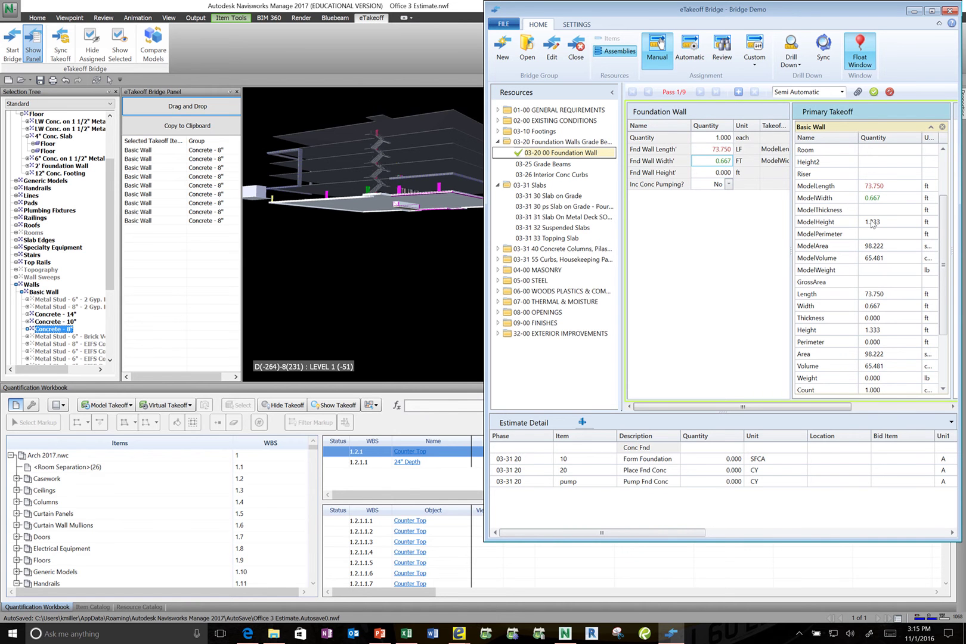
drag(868, 222, 724, 173)
Step: Set the foundation wall's Concrete PSI to 4000 and calculate the estimate quantities for all selected walls
click(710, 185)
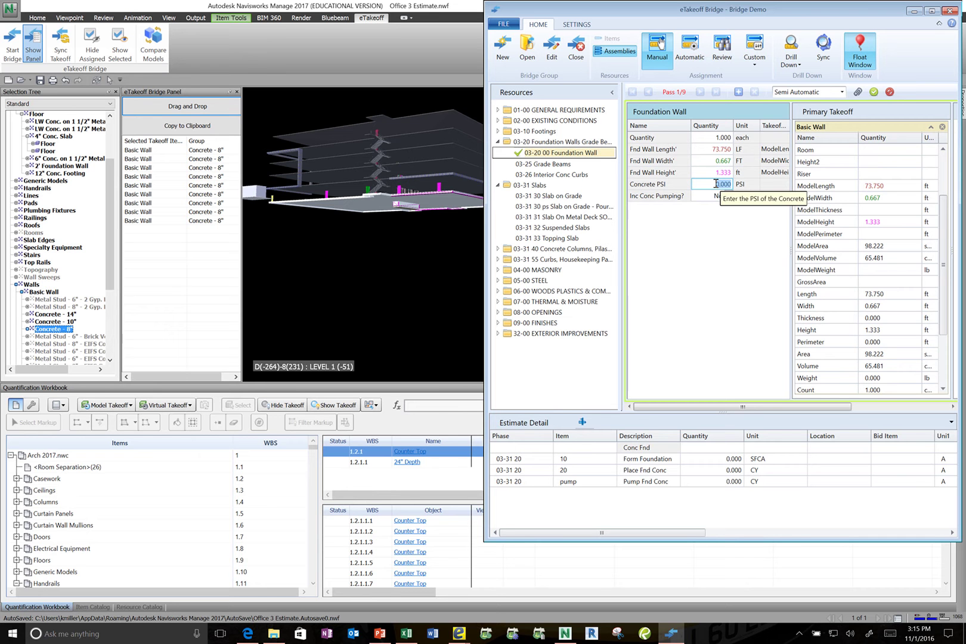
text(4000)
click(715, 196)
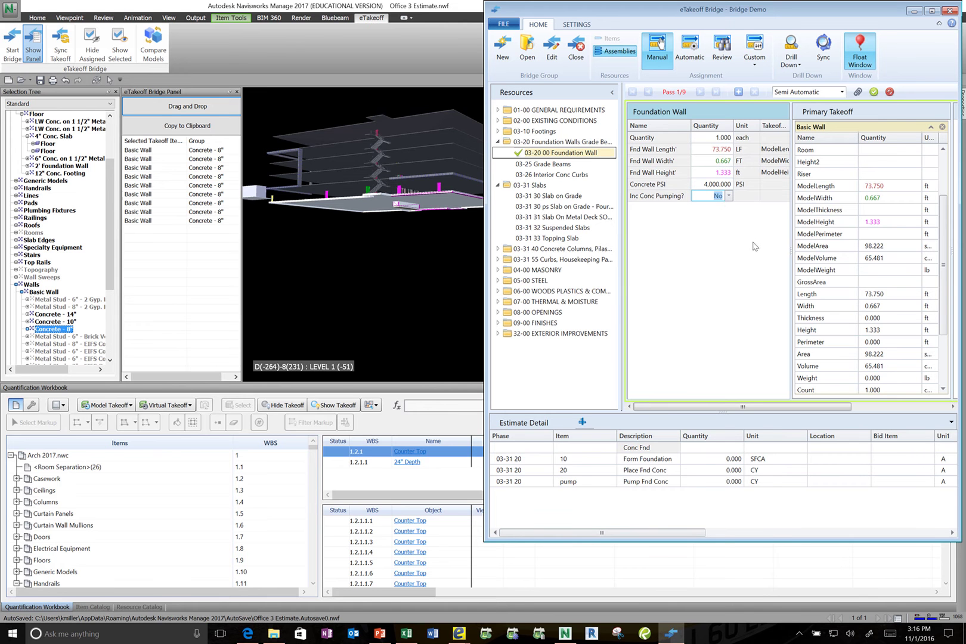
click(739, 92)
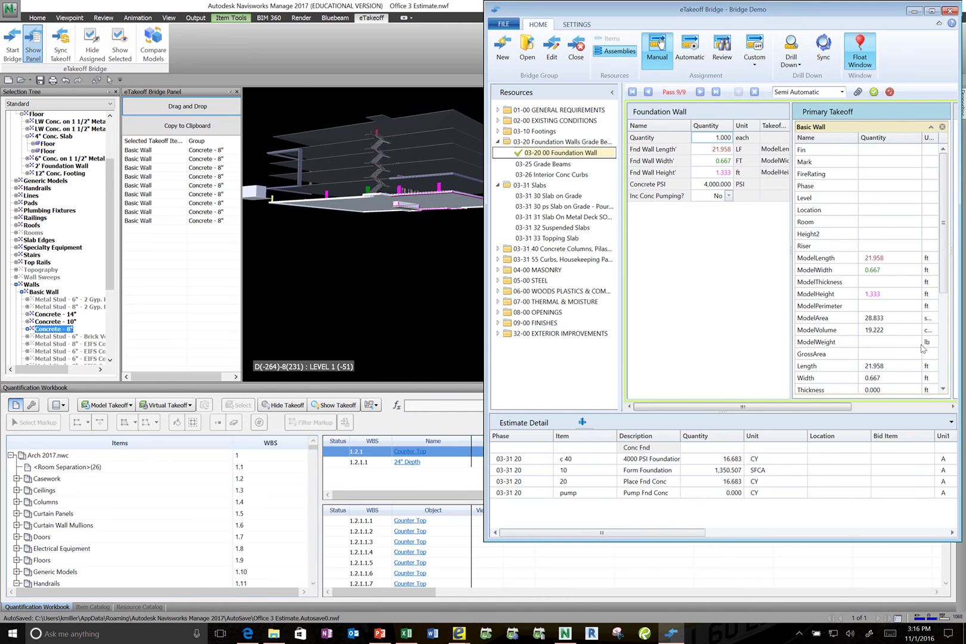
Step: Review the Basic Wall takeoff properties and accept the foundation wall assignment into the estimate
scroll(921, 350, down, 4)
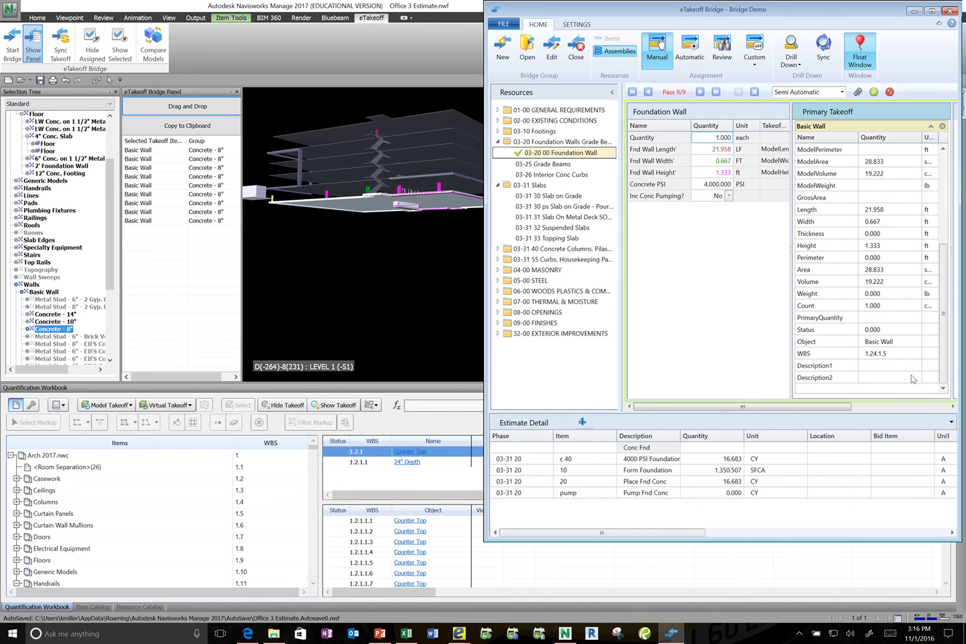
scroll(905, 378, up, 4)
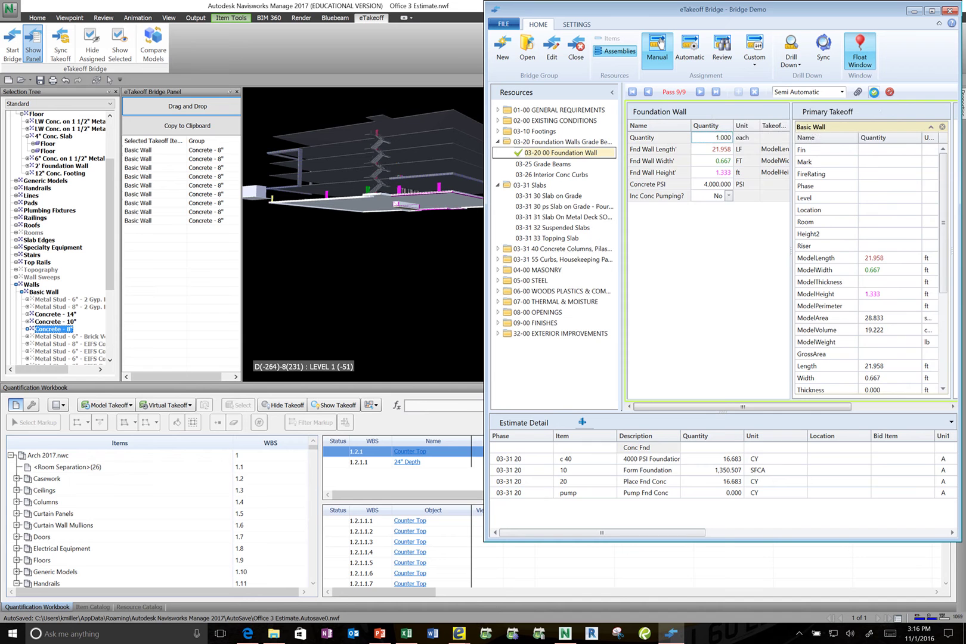
click(873, 92)
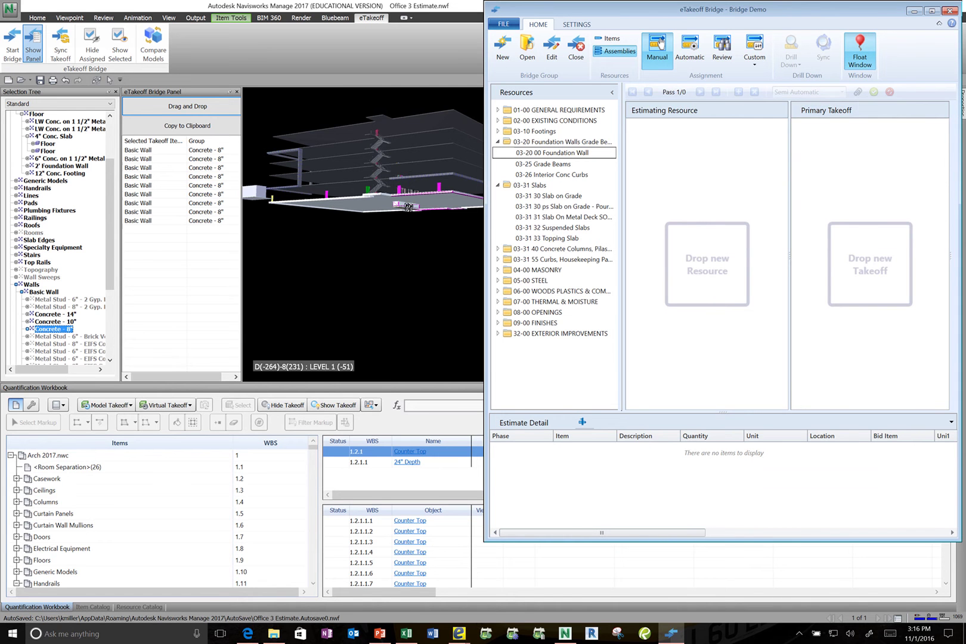
click(370, 207)
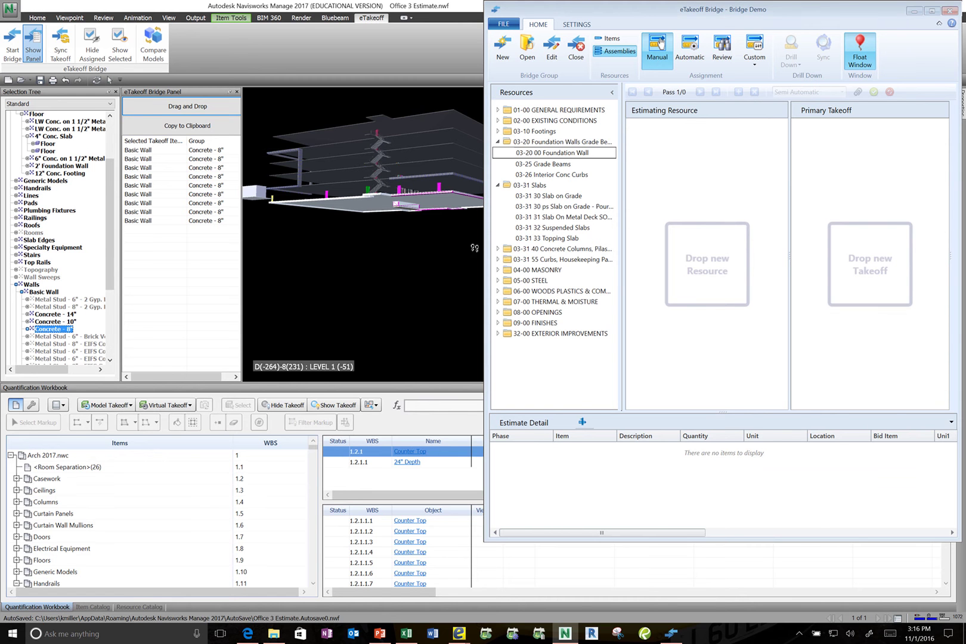
click(913, 10)
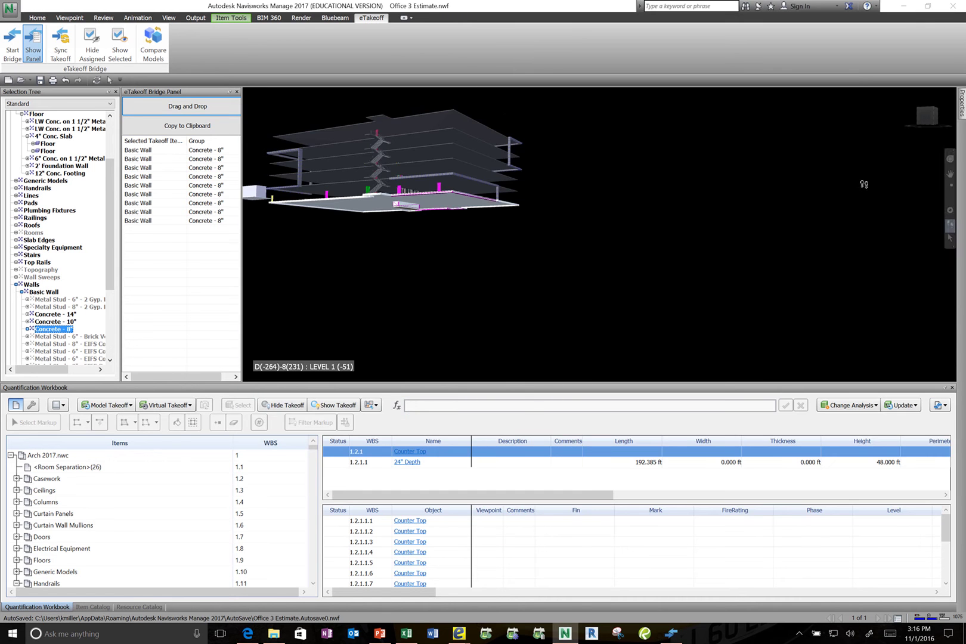
click(673, 634)
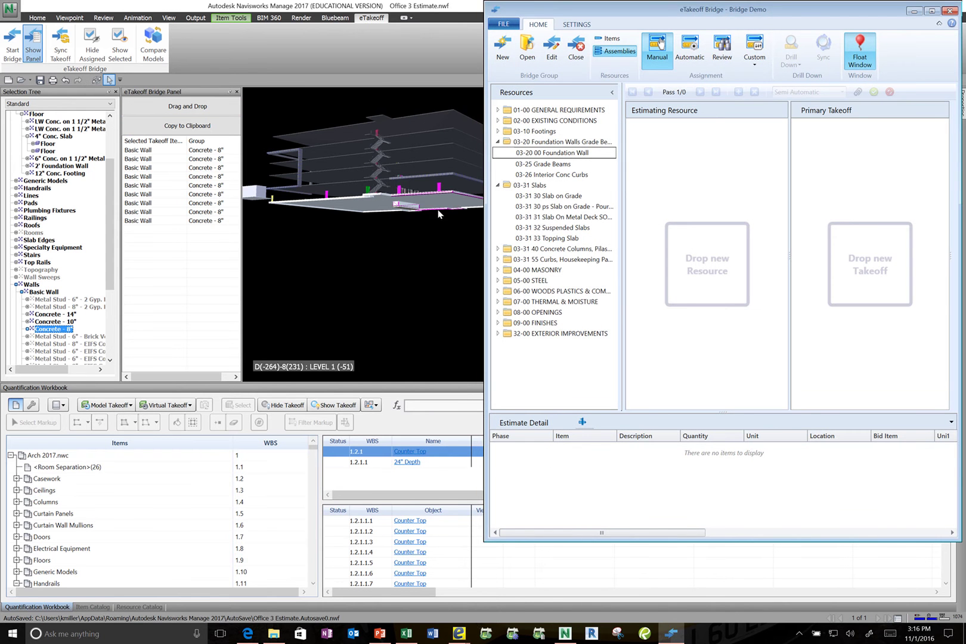
Step: Select the 4" concrete floor slab in the model and assign it to the 03-31 30 Slab on Grade assembly
click(442, 207)
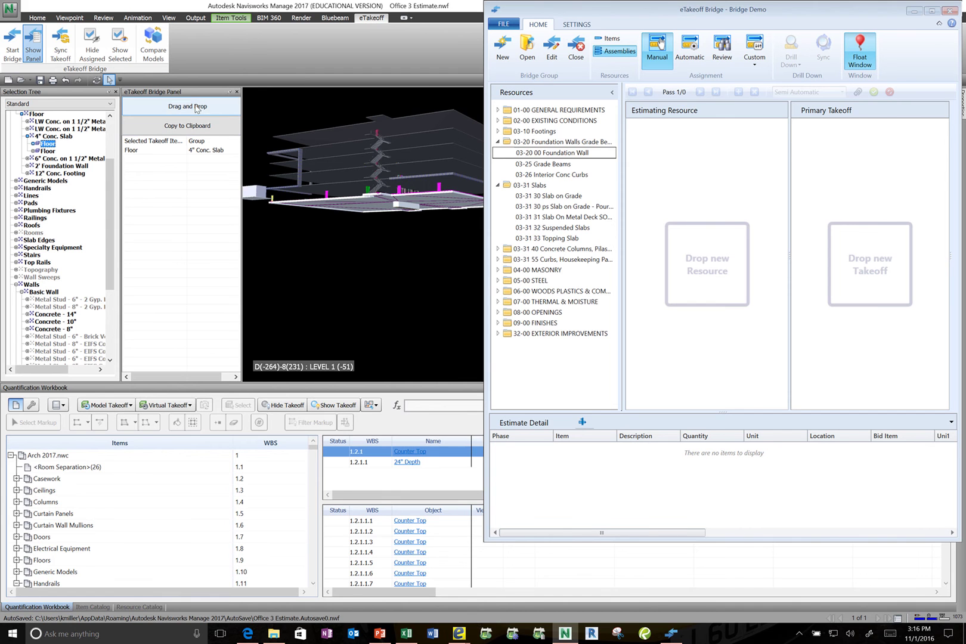
drag(213, 110, 552, 197)
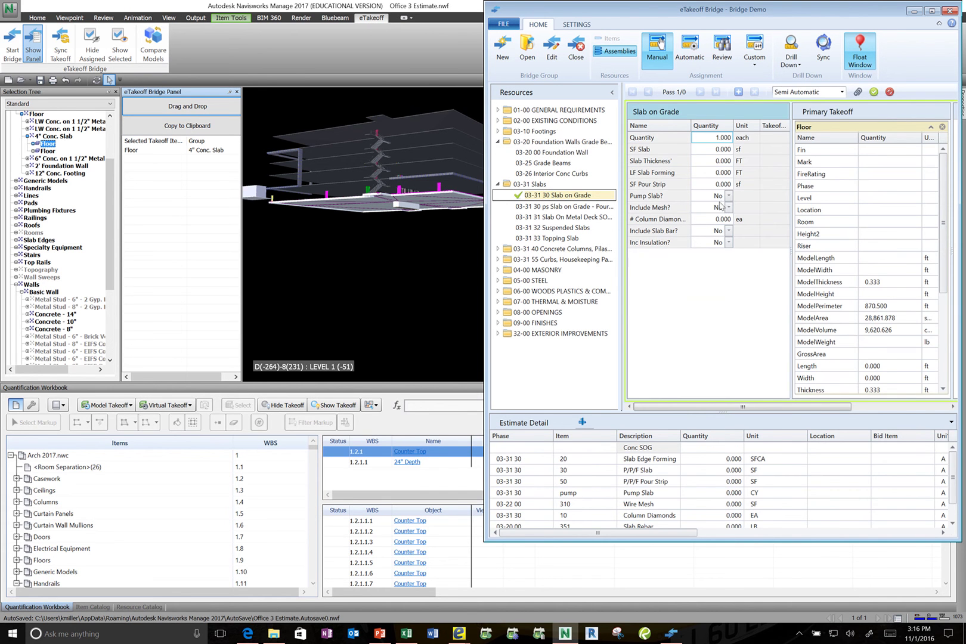
Step: Map ModelThickness to Slab Thickness, ModelArea to SF Slab, ModelPerimeter to LF Slab Forming and Thickness to SF Pour Strip
scroll(859, 297, down, 2)
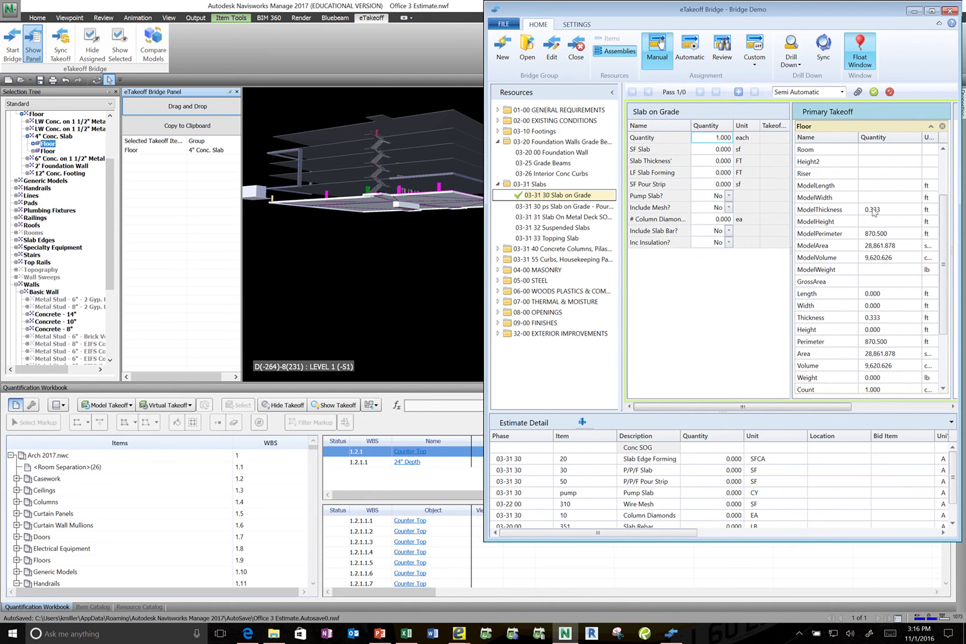
drag(809, 209, 724, 161)
drag(881, 245, 726, 148)
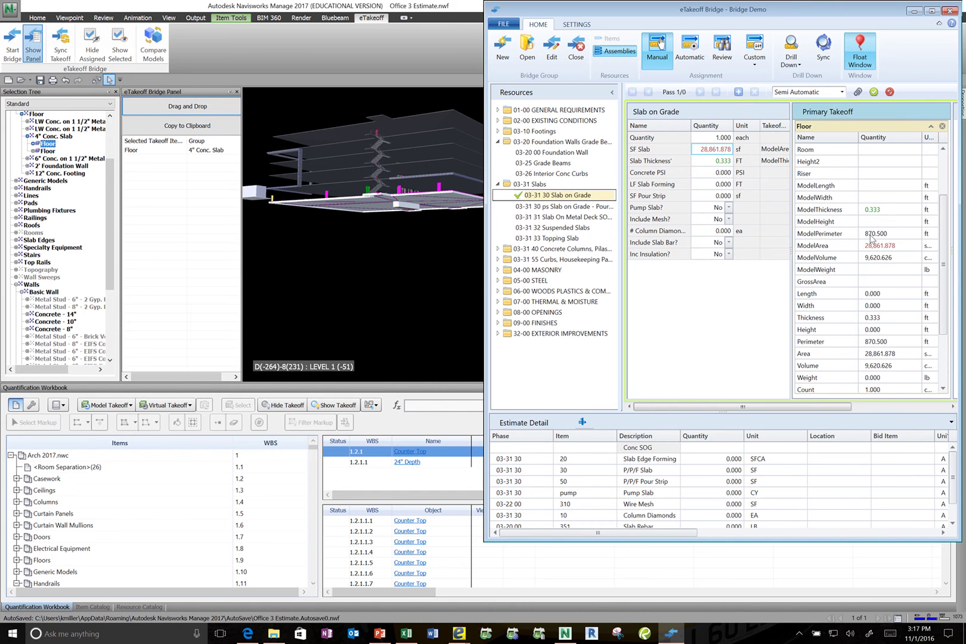
drag(869, 238, 723, 190)
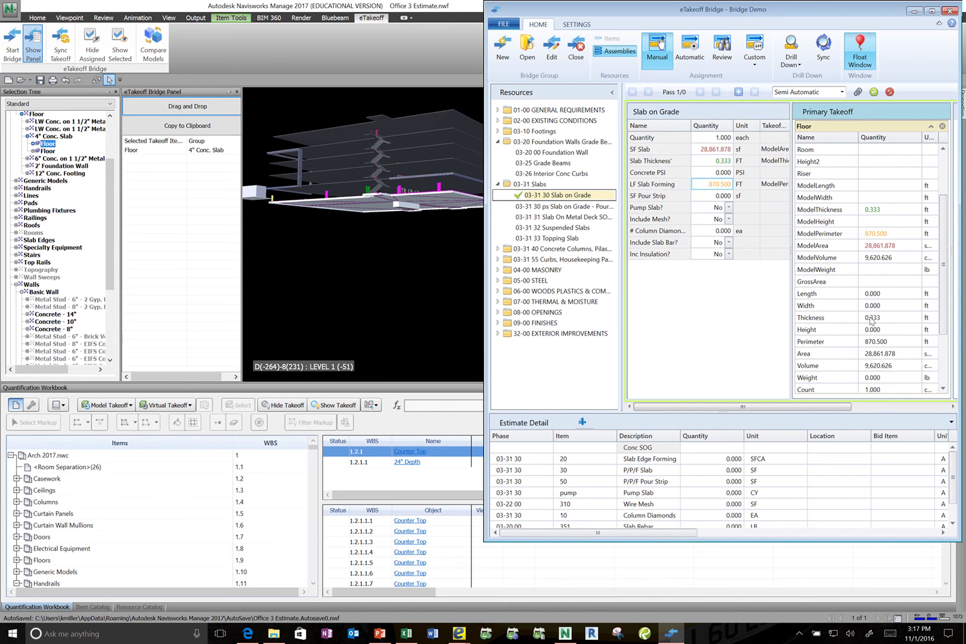
drag(871, 317, 721, 197)
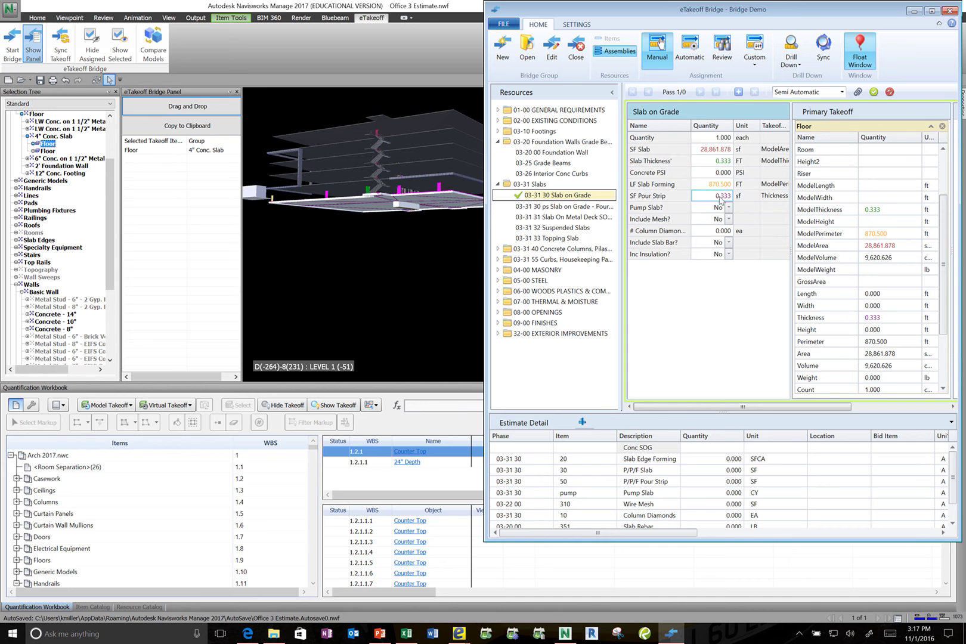
Step: Set the slab's Concrete PSI to 4000, then calculate its quantities and accept the assignment into the estimate
click(724, 172)
text(4000)
click(738, 92)
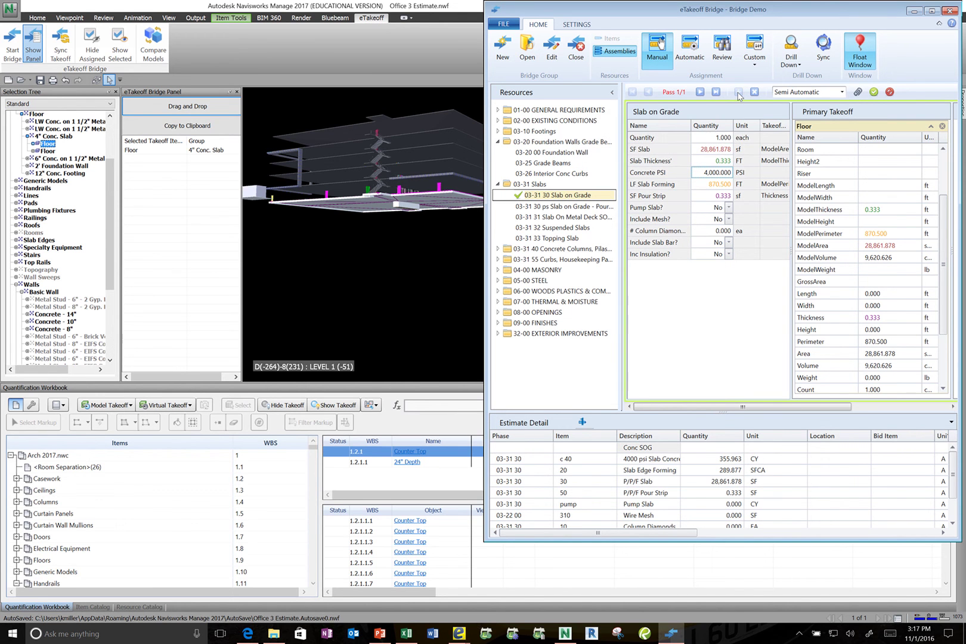
click(873, 92)
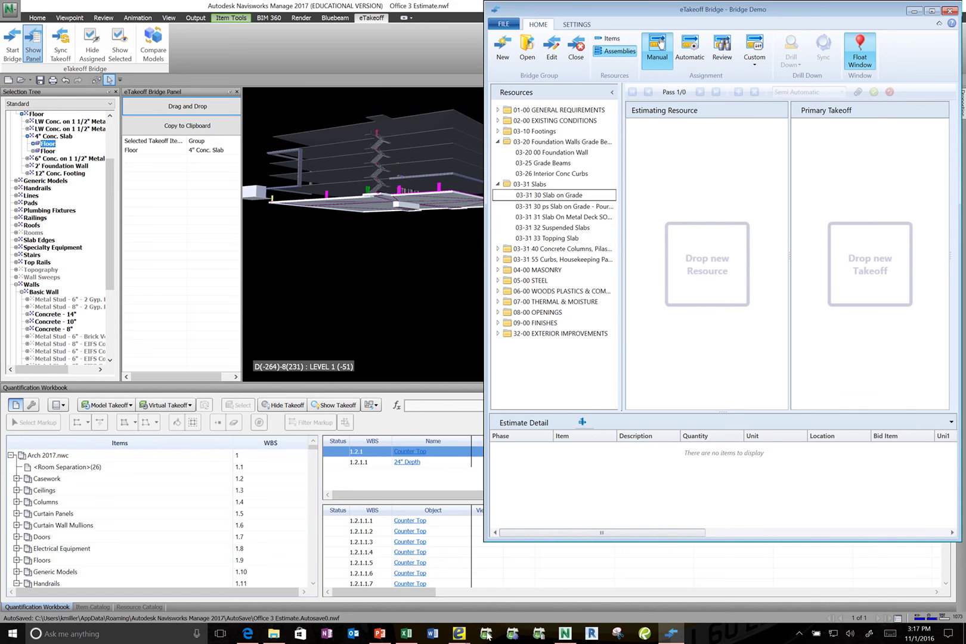
Step: Switch to eTakeoff Dimension and trace the WOMEN 103 restroom floor on A112 Level 1 Floor Plan as a Ceramic Tile area
mouse_move(459, 633)
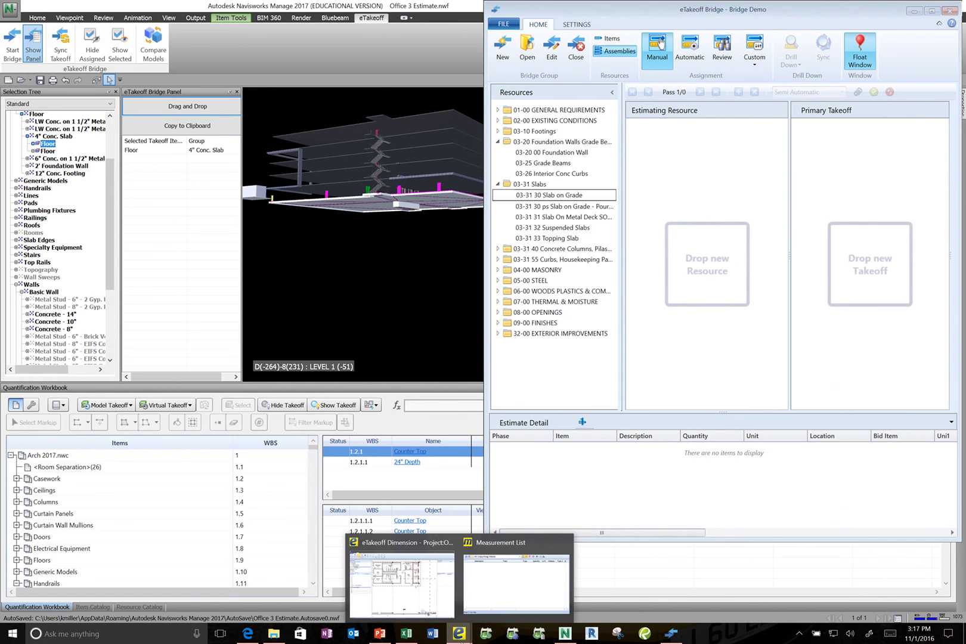
click(442, 609)
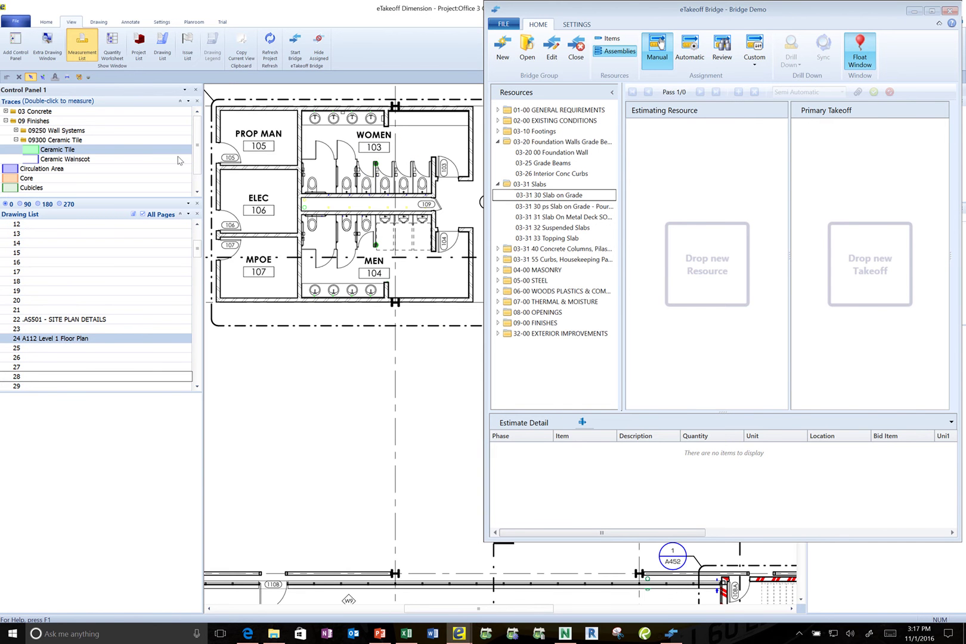
click(68, 151)
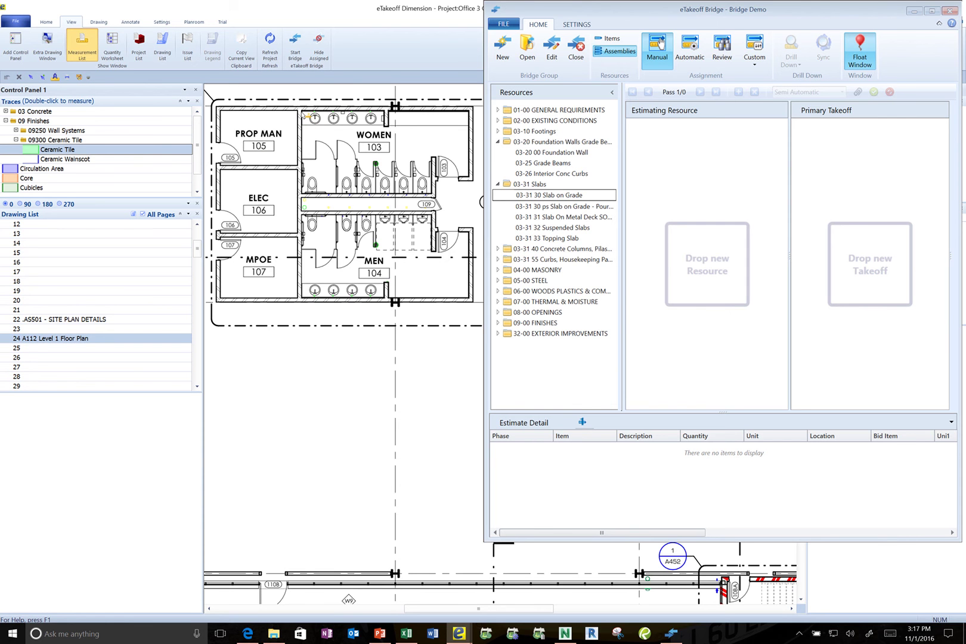
click(301, 113)
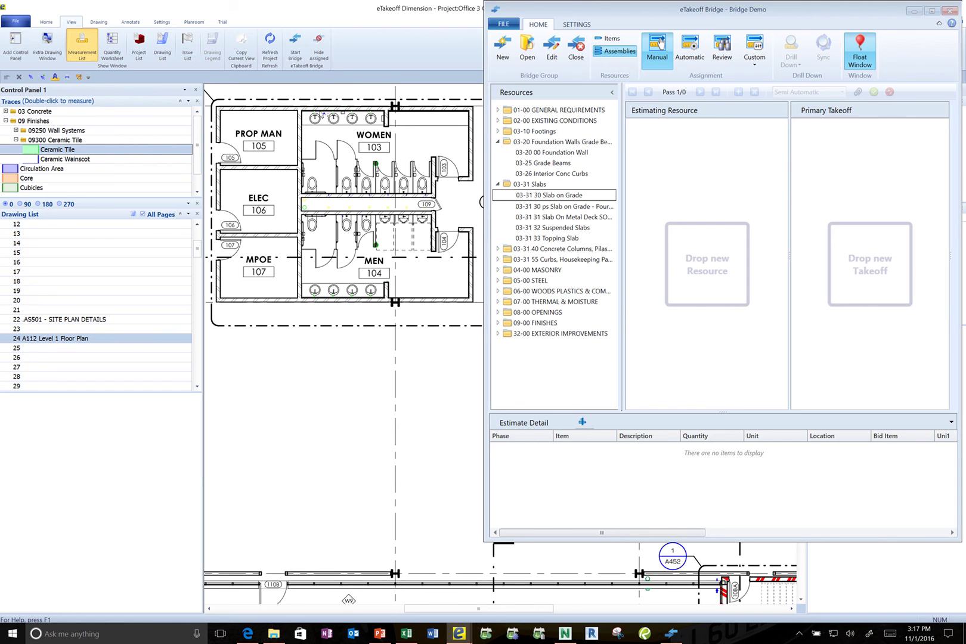
click(468, 111)
click(469, 176)
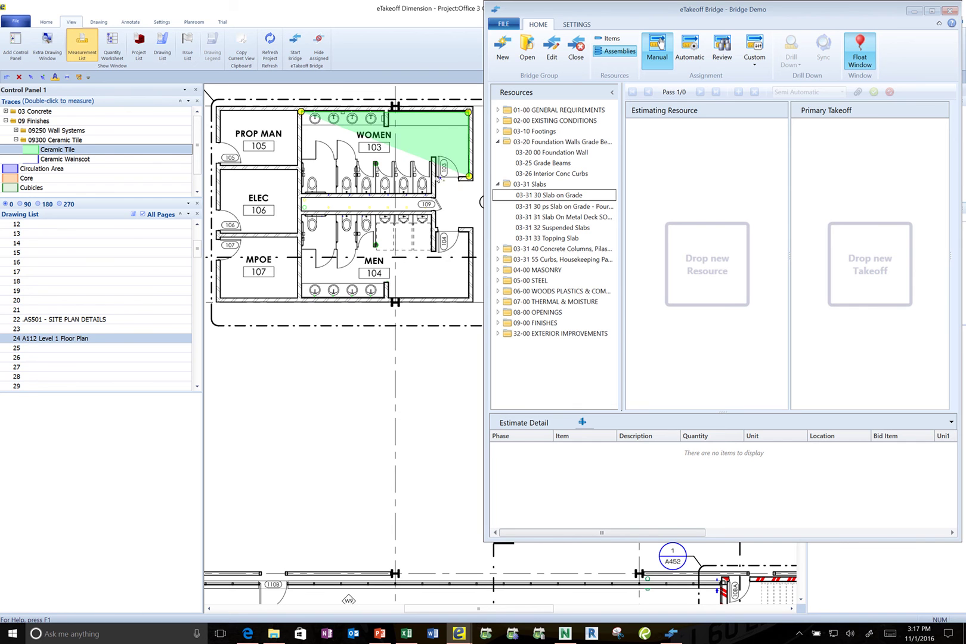
click(433, 175)
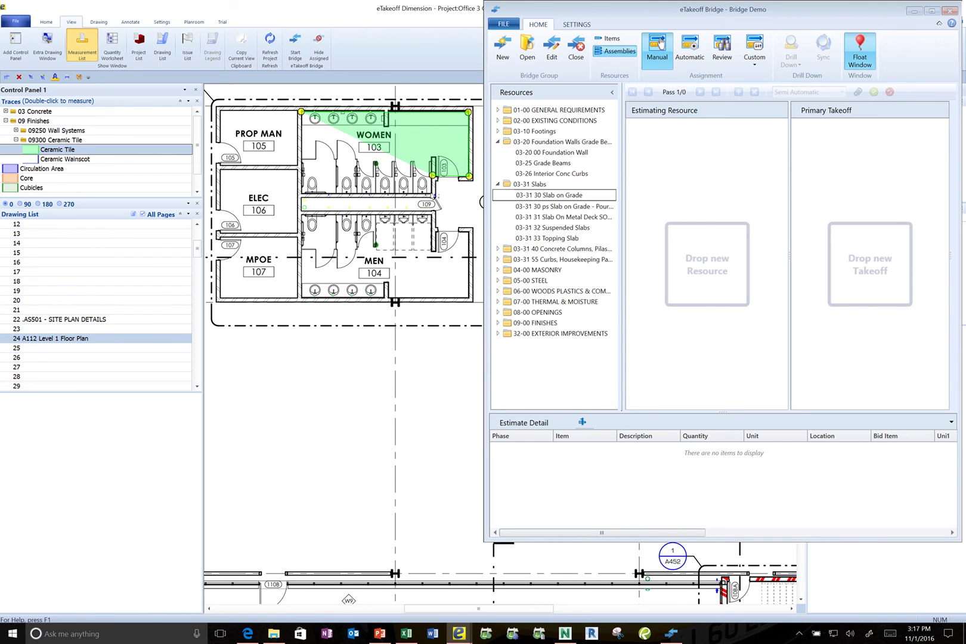
click(431, 192)
click(304, 192)
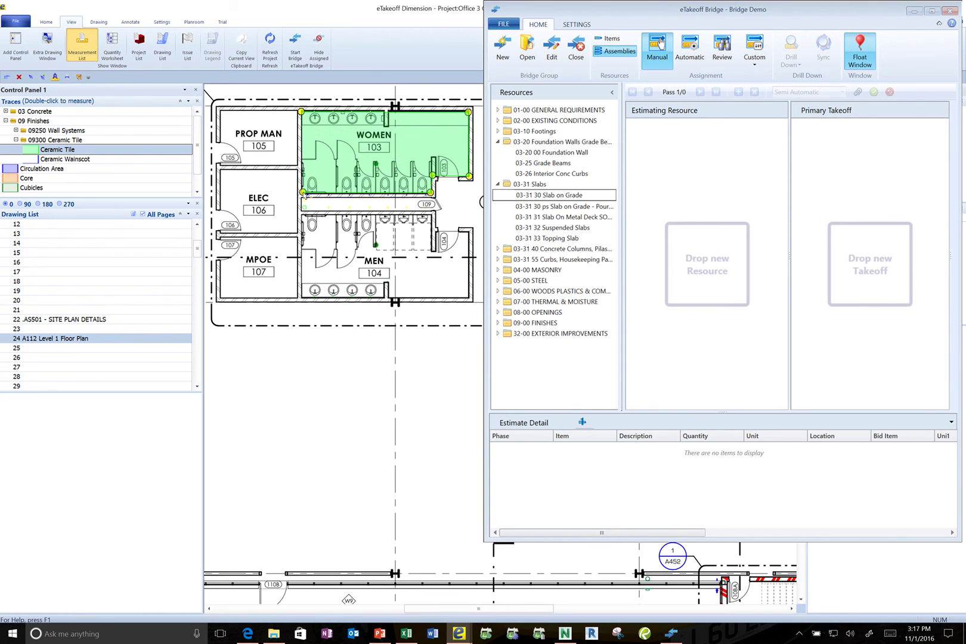
click(305, 194)
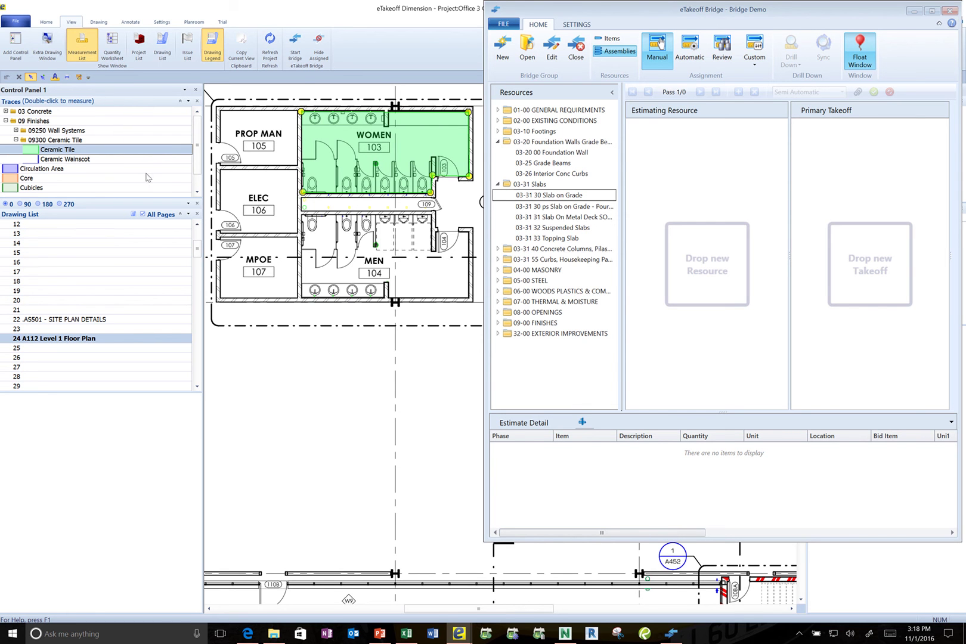
Step: Trace a Ceramic Wainscot length around the toilet stall walls of the WOMEN 103 restroom
click(88, 159)
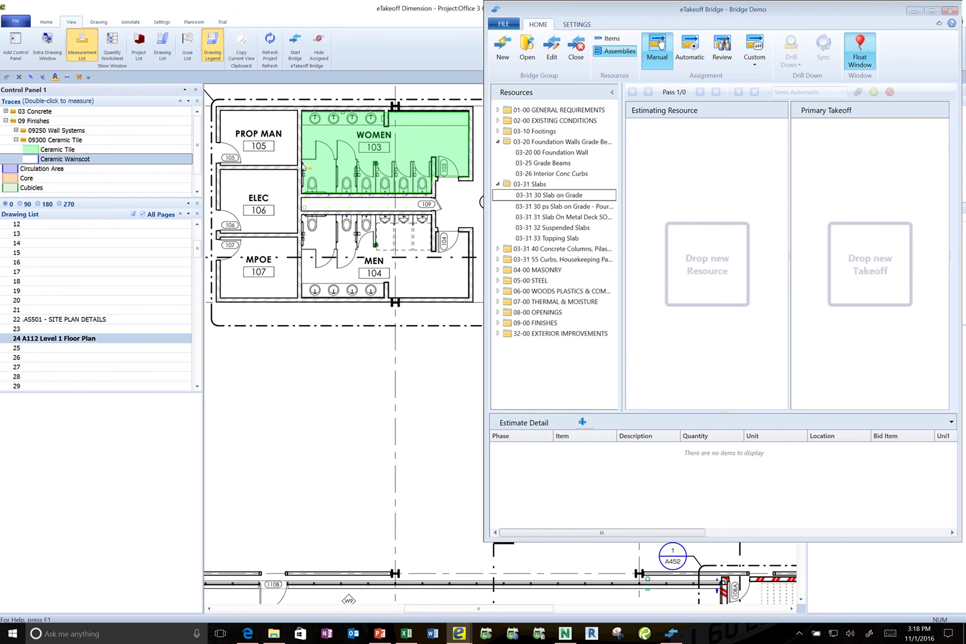
click(301, 161)
click(301, 192)
click(432, 158)
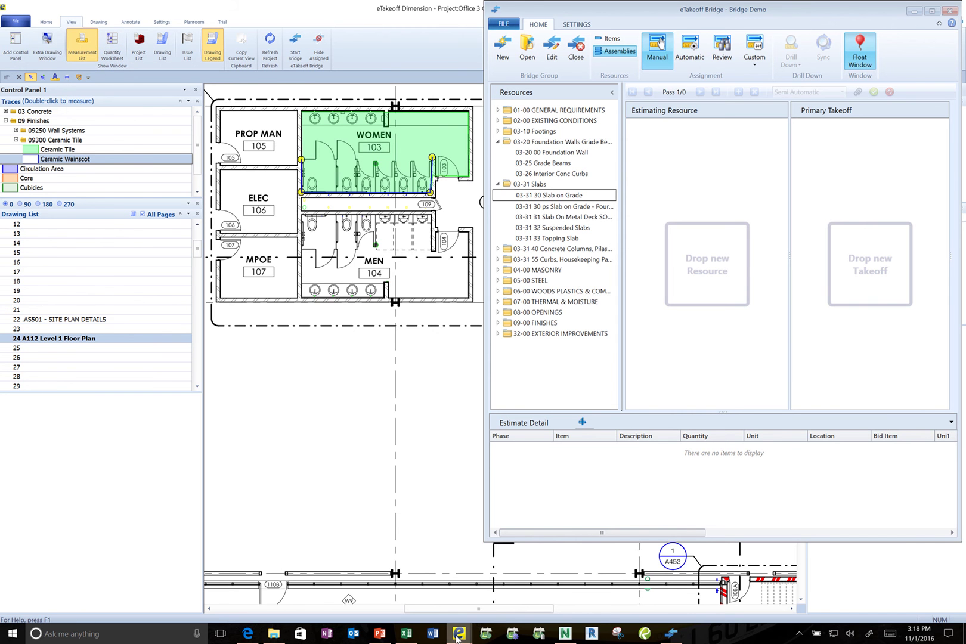
Step: Bring up the Measurement List window and place it clear of the Bridge window
mouse_move(457, 637)
click(501, 604)
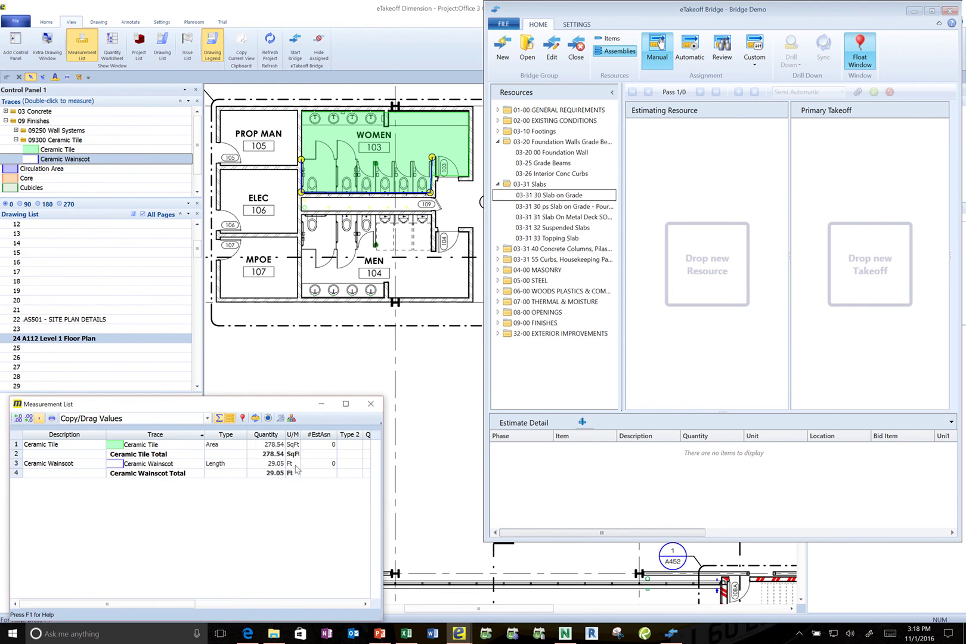
drag(241, 419, 235, 422)
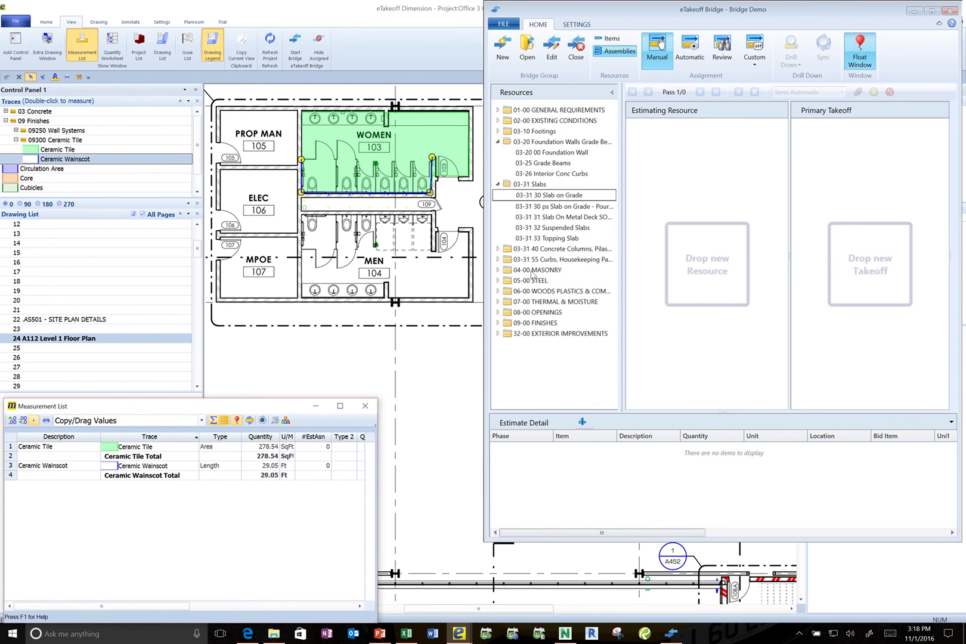
Step: Start the Bridge from eTakeoff Dimension to load the Bridge 2d Demo bridge
double_click(547, 322)
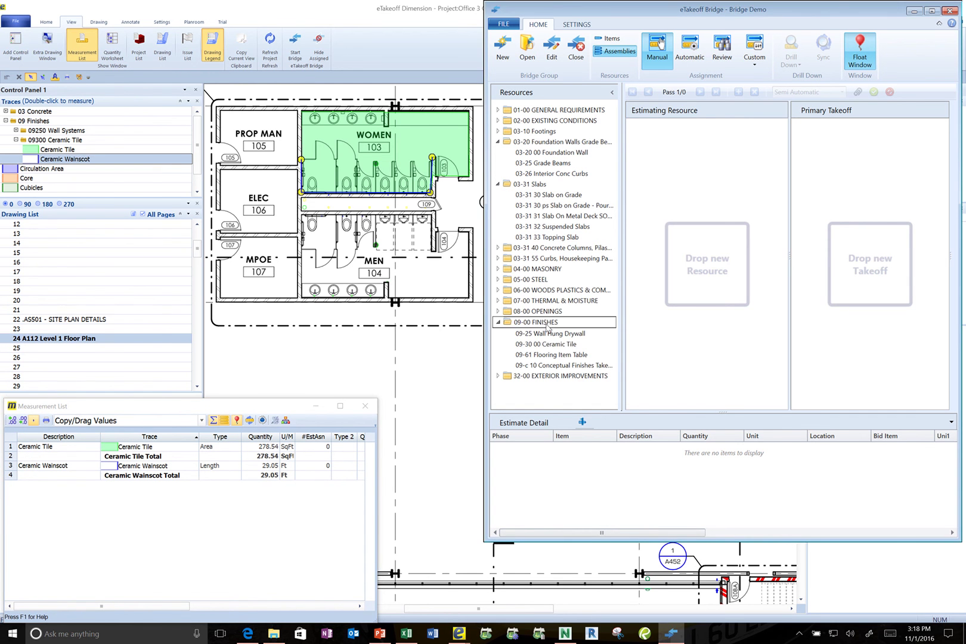
click(550, 343)
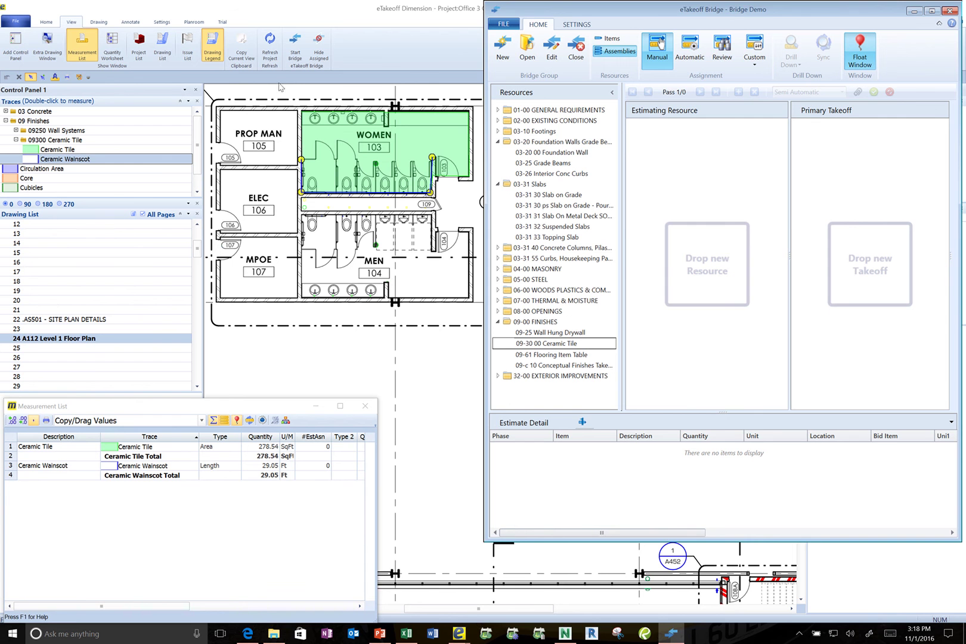
click(295, 44)
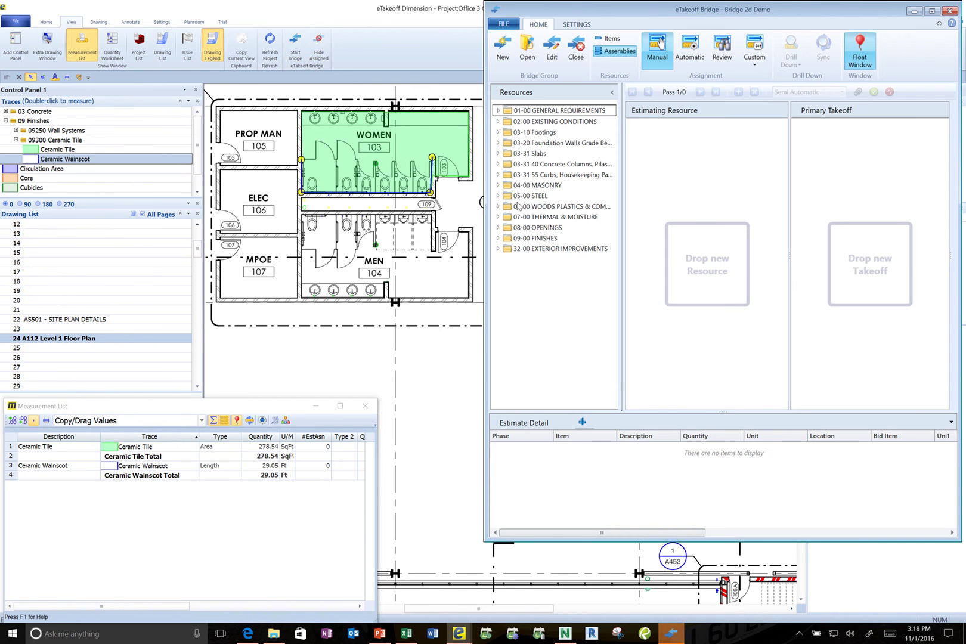
Step: Assign the Ceramic Tile measurement to the 09-30 00 Ceramic Tile assembly and map its Area to the SF ceramic floor quantity
click(500, 237)
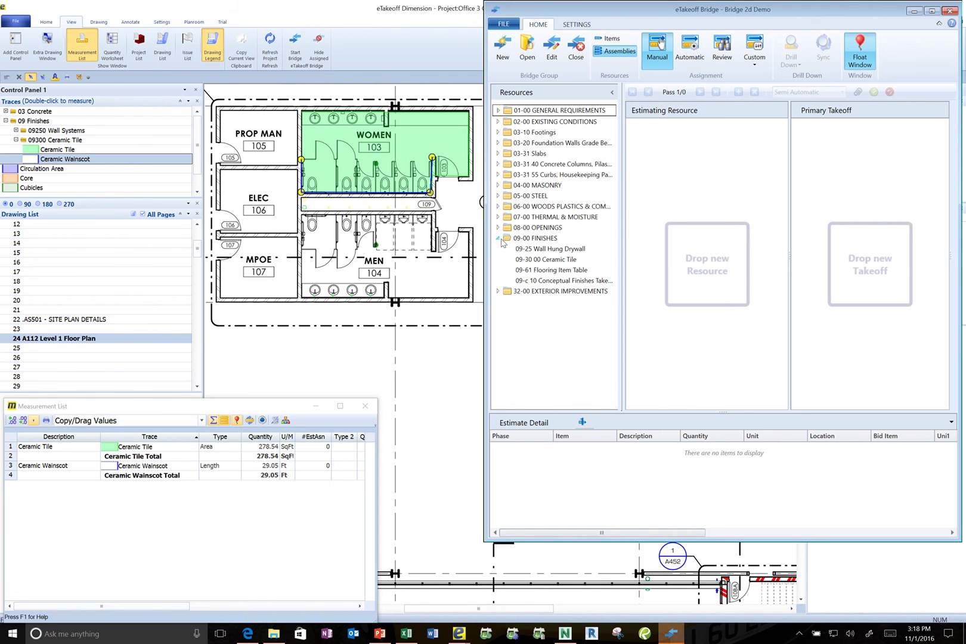
click(534, 260)
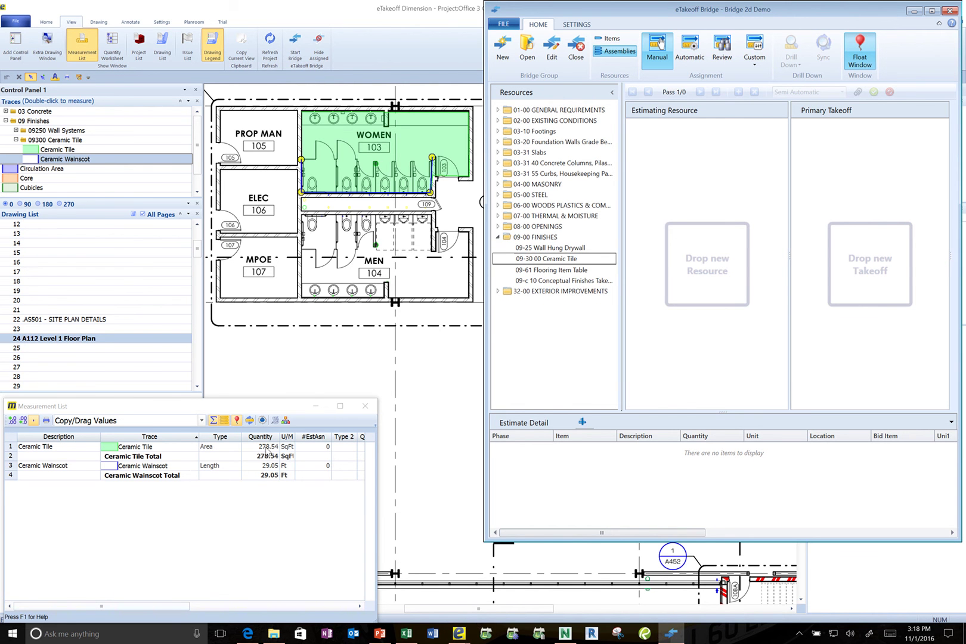
drag(268, 448, 561, 261)
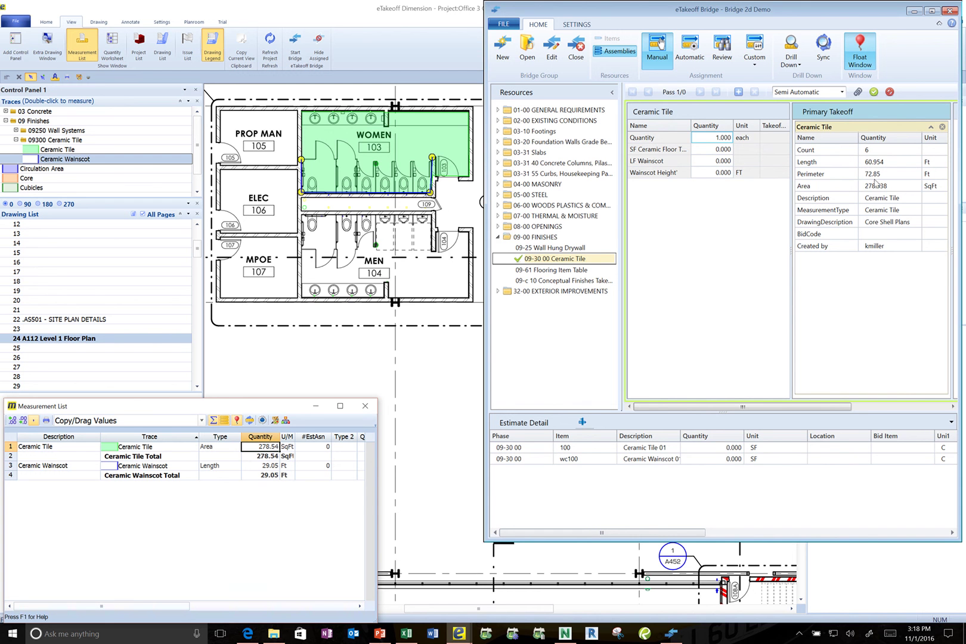
drag(875, 189, 720, 157)
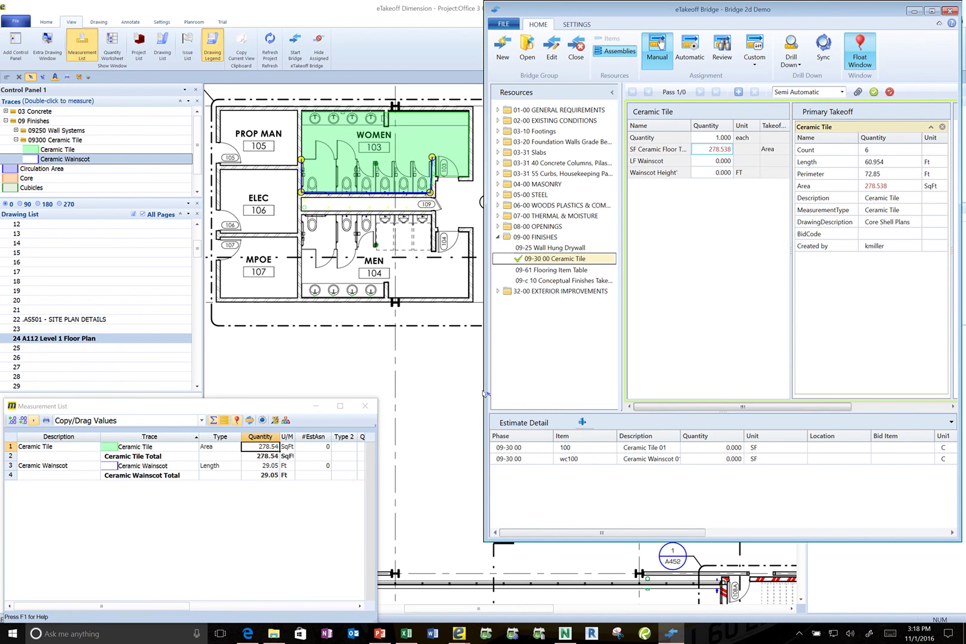
Step: Add the Ceramic Wainscot measurement as a secondary takeoff and map its Length to LF Wainscot
drag(475, 390, 395, 391)
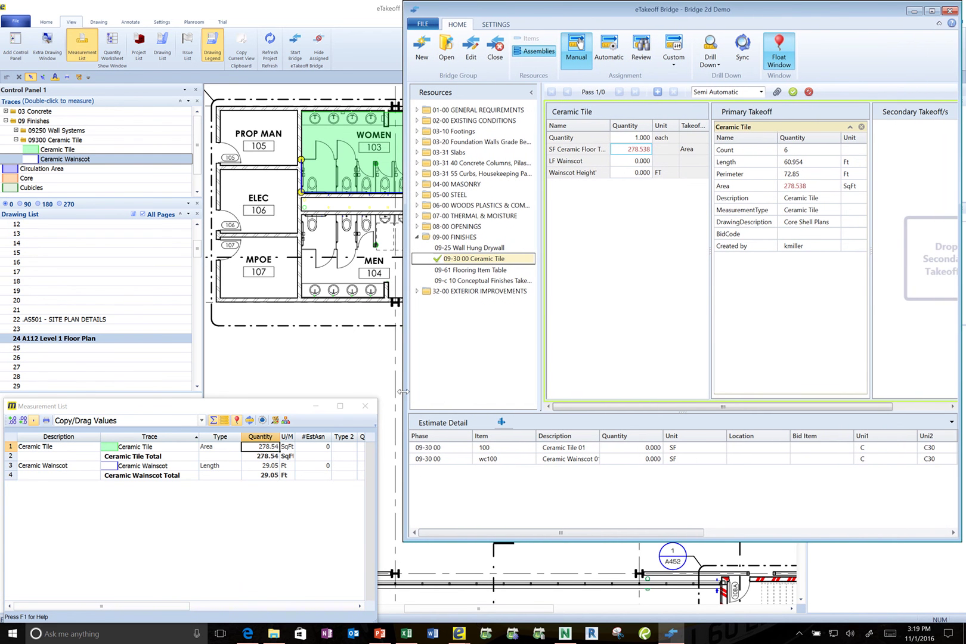
click(270, 466)
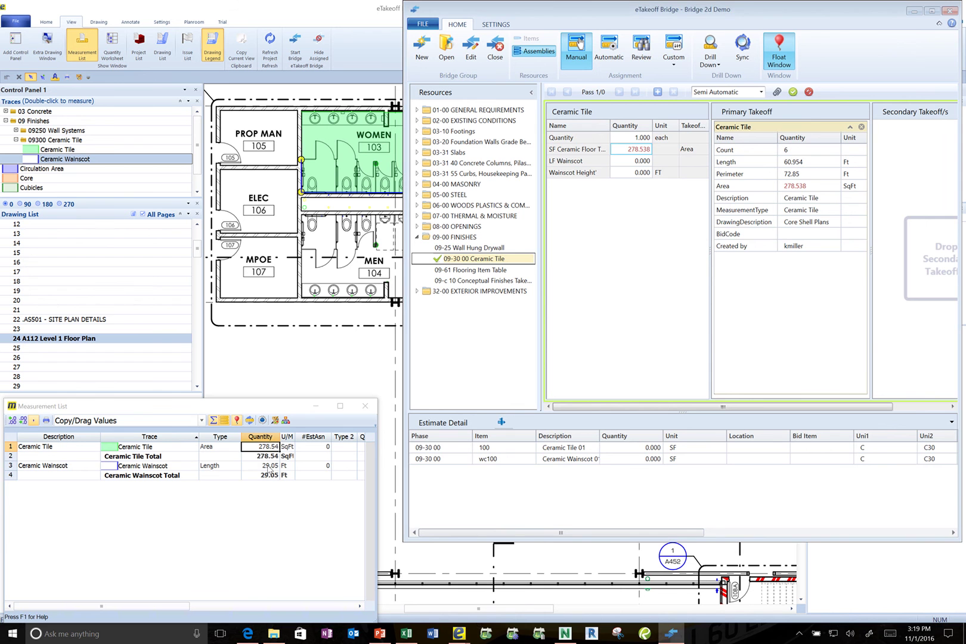
drag(270, 467, 923, 242)
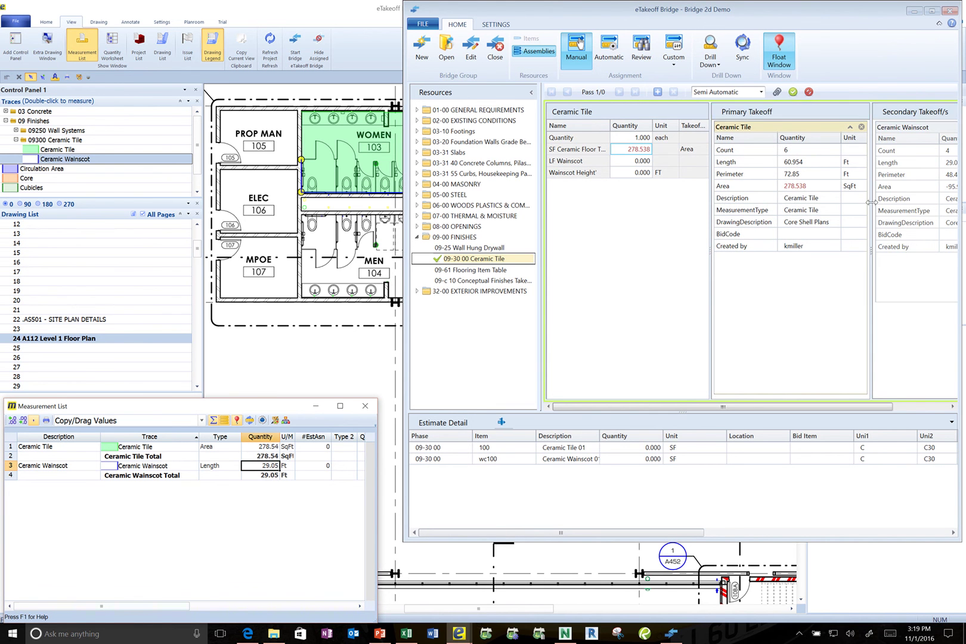
mouse_move(871, 206)
mouse_down()
mouse_move(847, 205)
mouse_move(854, 206)
mouse_up()
drag(890, 169, 644, 167)
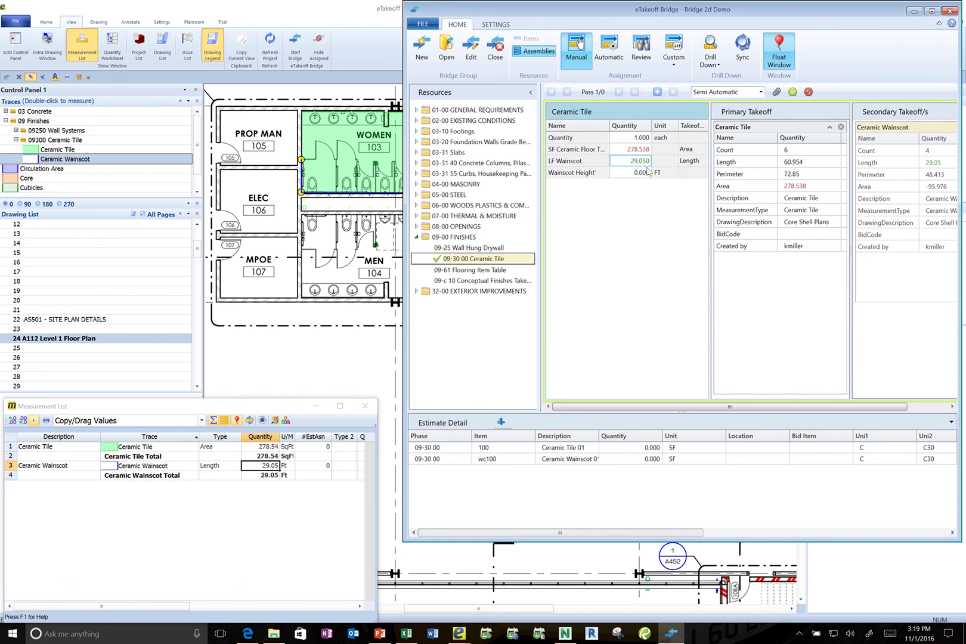
Step: Set the Wainscot Height to 4 FT, calculate the ceramic tile quantities and send the assignment to the estimate
click(639, 175)
text(4)
click(657, 92)
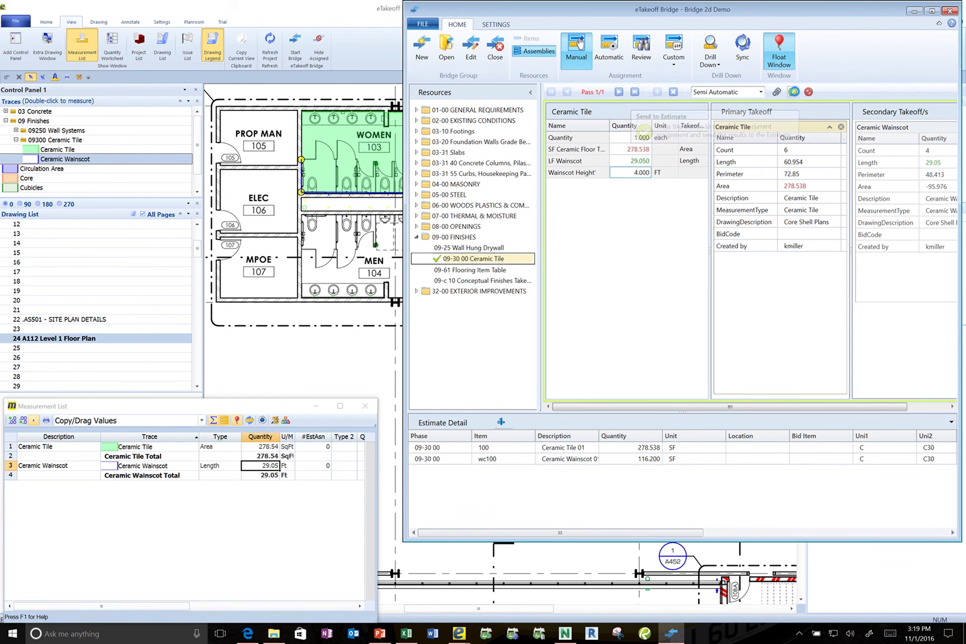
click(793, 92)
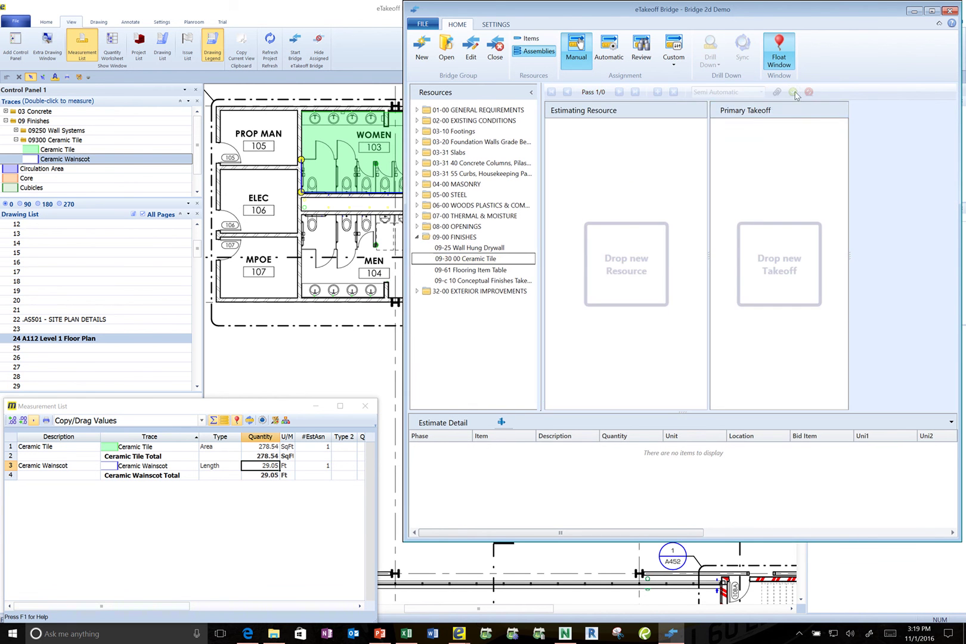
Step: Minimize the Bridge, eTakeoff Dimension and Measurement List windows, then start the Bridge Demo bridge from Navisworks
click(914, 11)
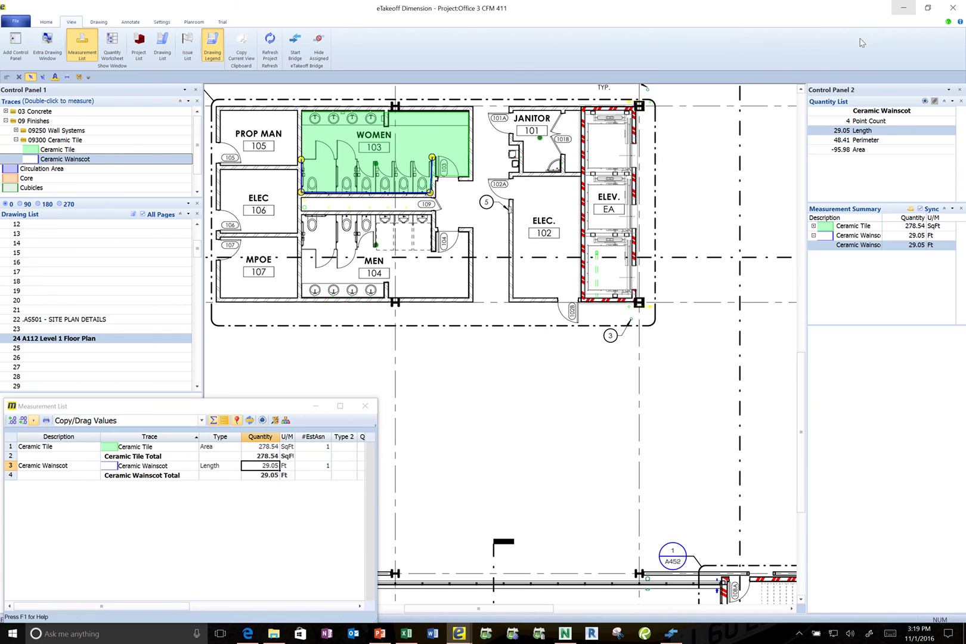
click(903, 8)
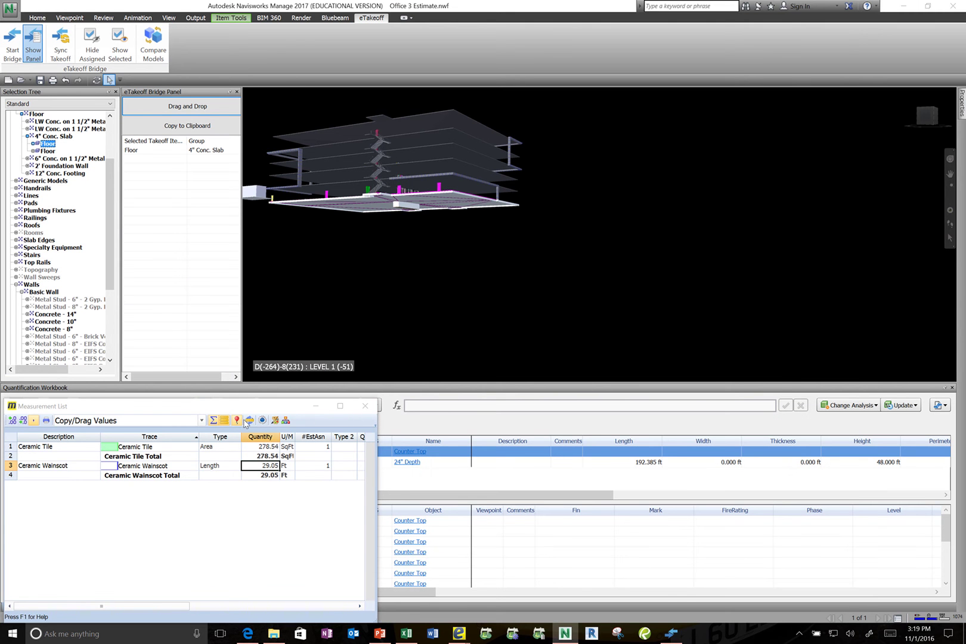
click(316, 406)
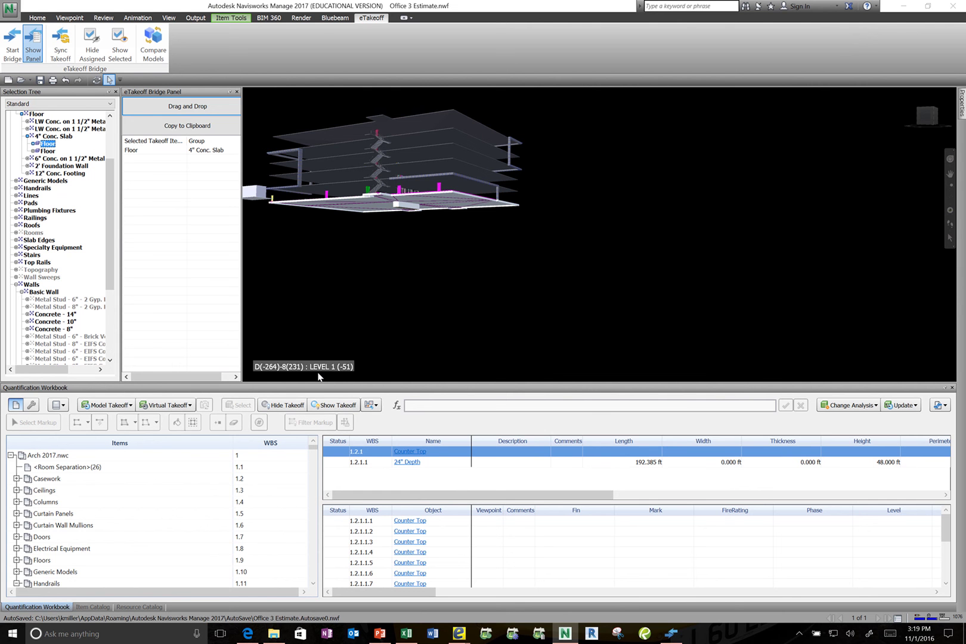
click(25, 54)
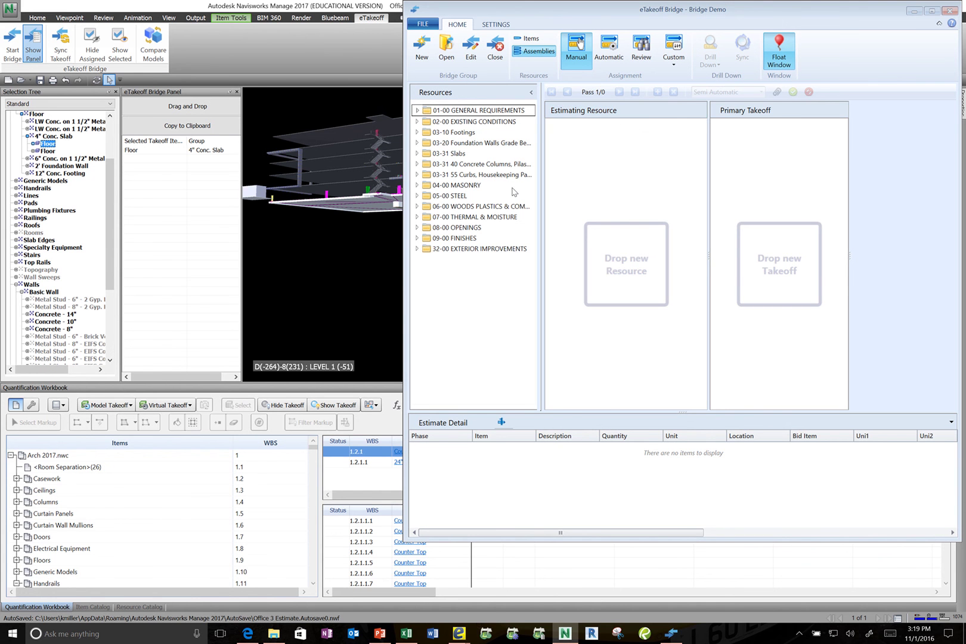
Step: Hide the assigned model objects and select the lowest elevated deck, the first LW Conc. on 1 1/2" metal deck floor group
click(91, 43)
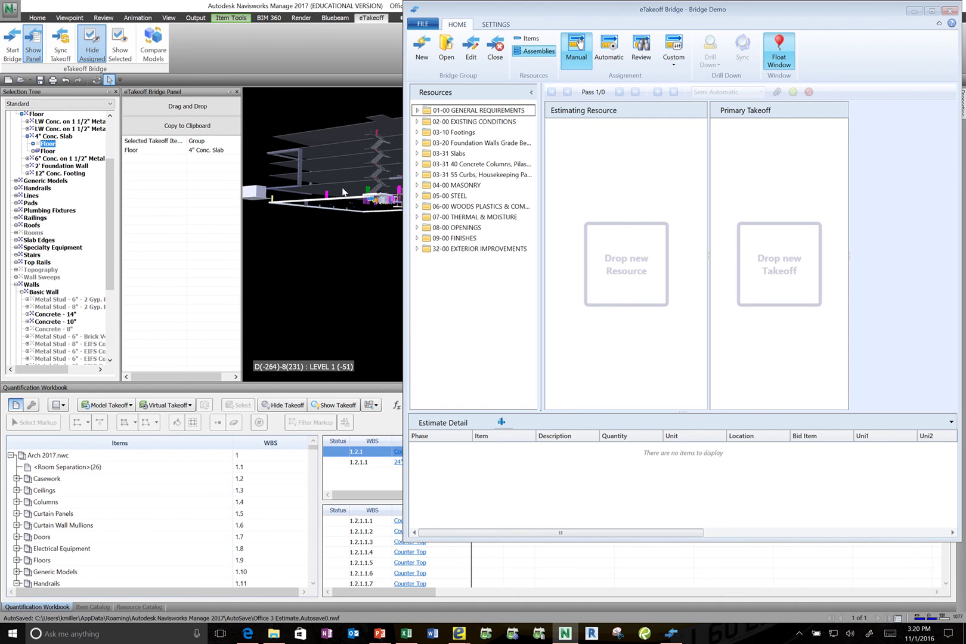
click(343, 191)
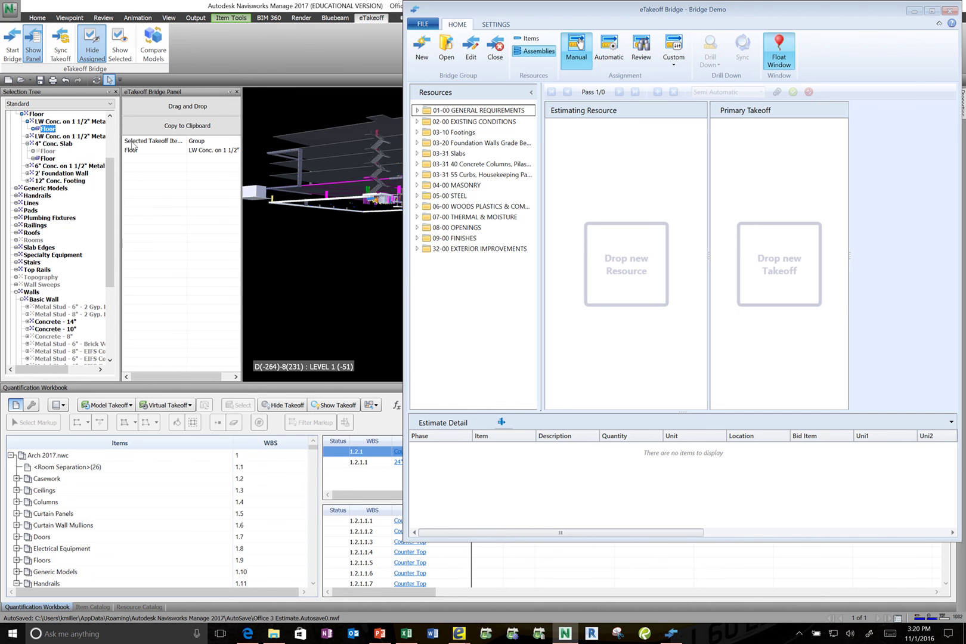
click(56, 122)
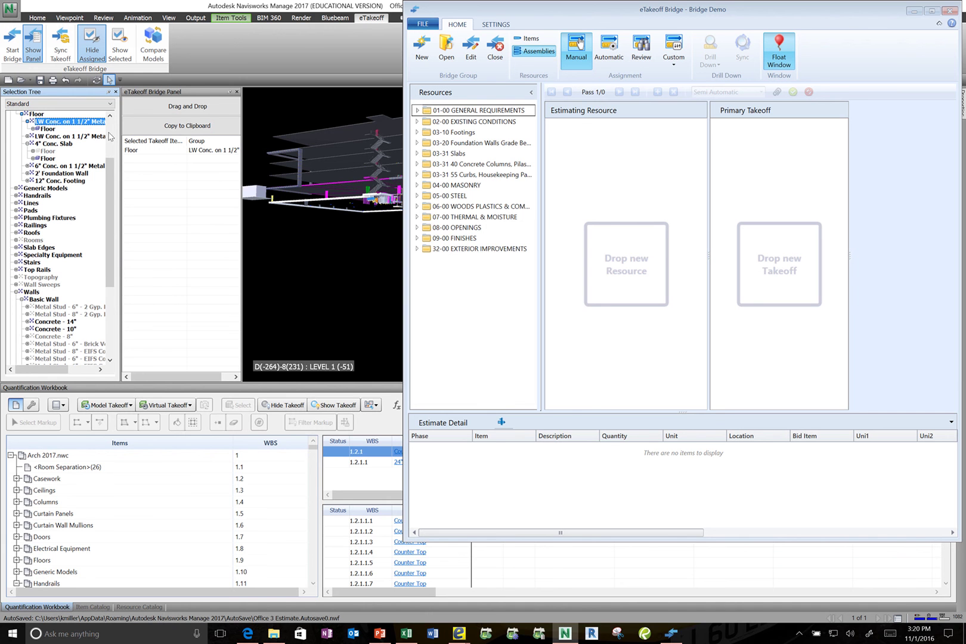
Step: Assign the floor to the 03-31 31 Slab On Metal Deck assembly, mapping ModelArea to SF of SOMD and ModelThickness to SOMD slab thickness
click(416, 154)
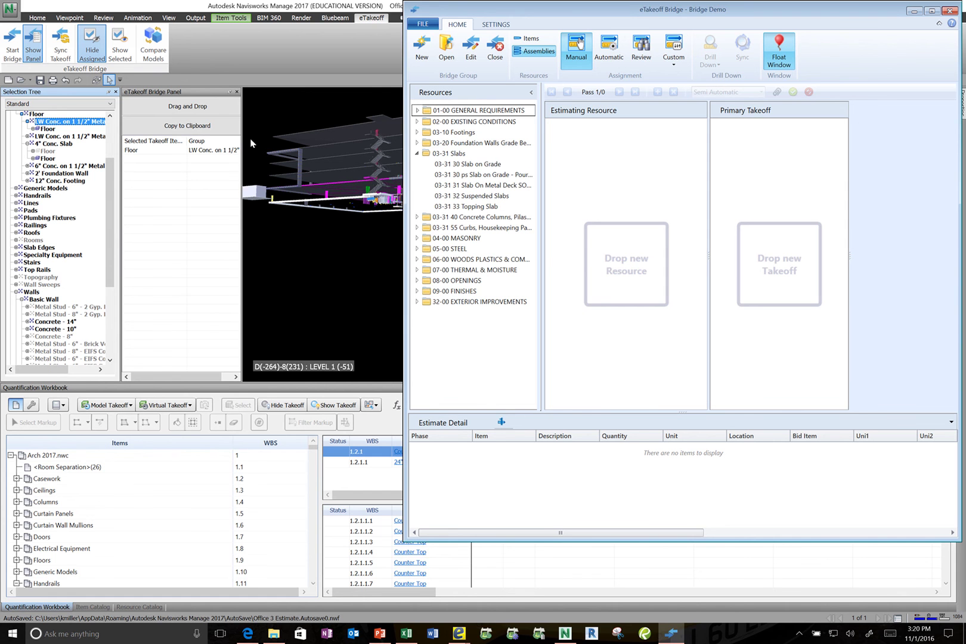
drag(199, 108, 485, 186)
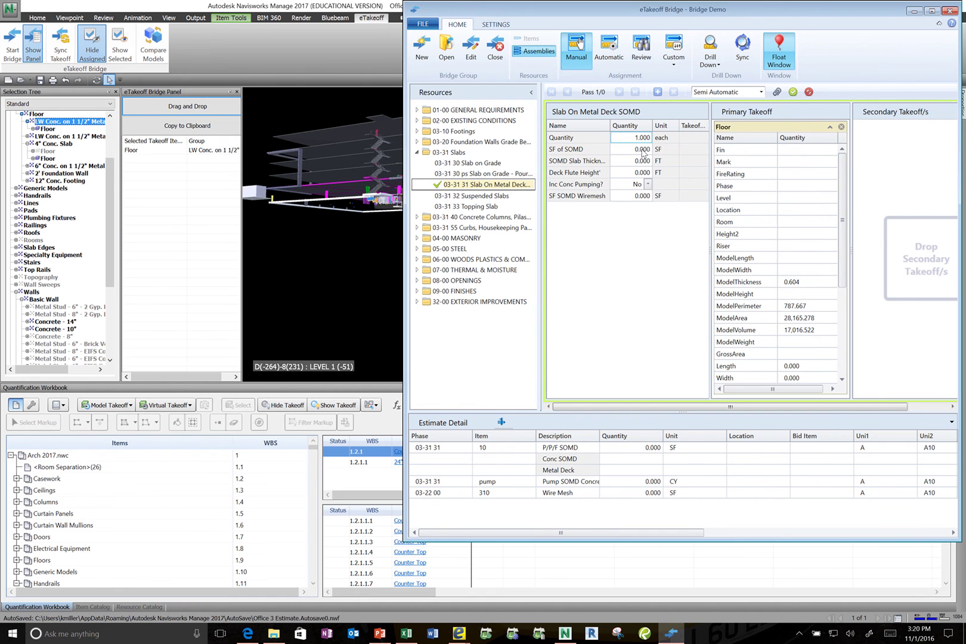
click(802, 321)
scroll(802, 320, down, 2)
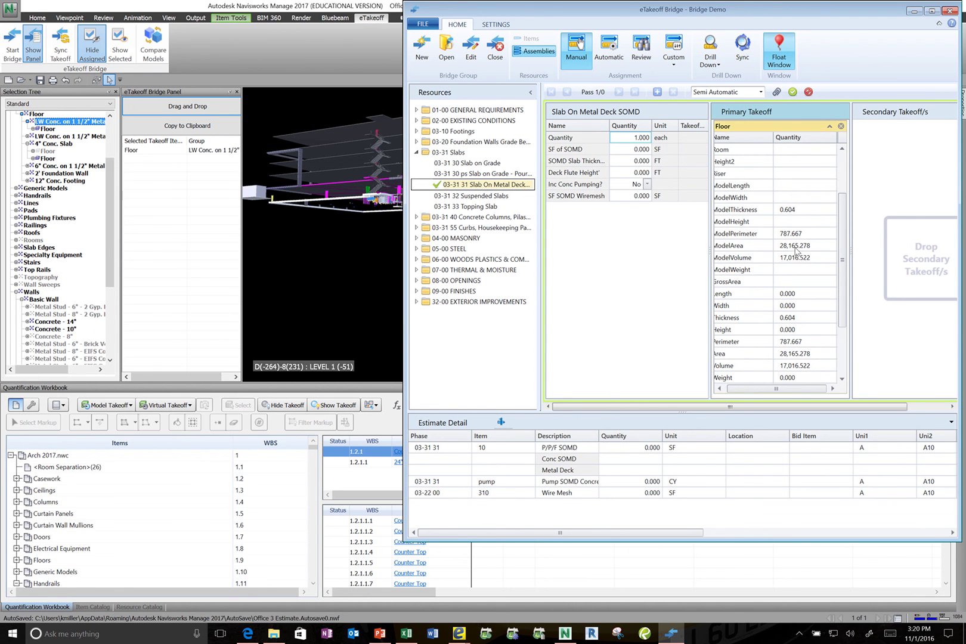
drag(797, 251, 648, 152)
click(775, 225)
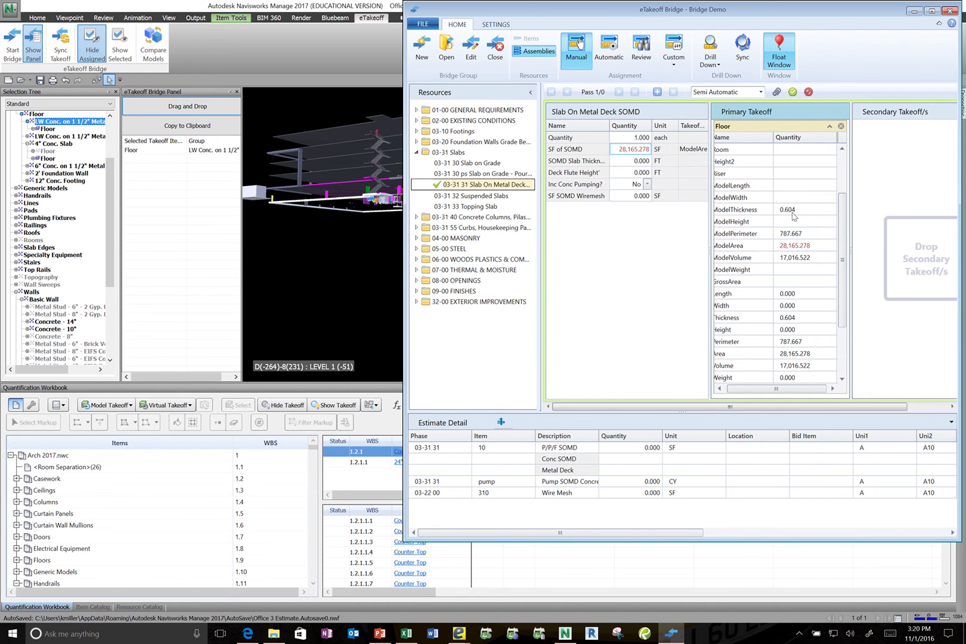
drag(792, 215, 646, 168)
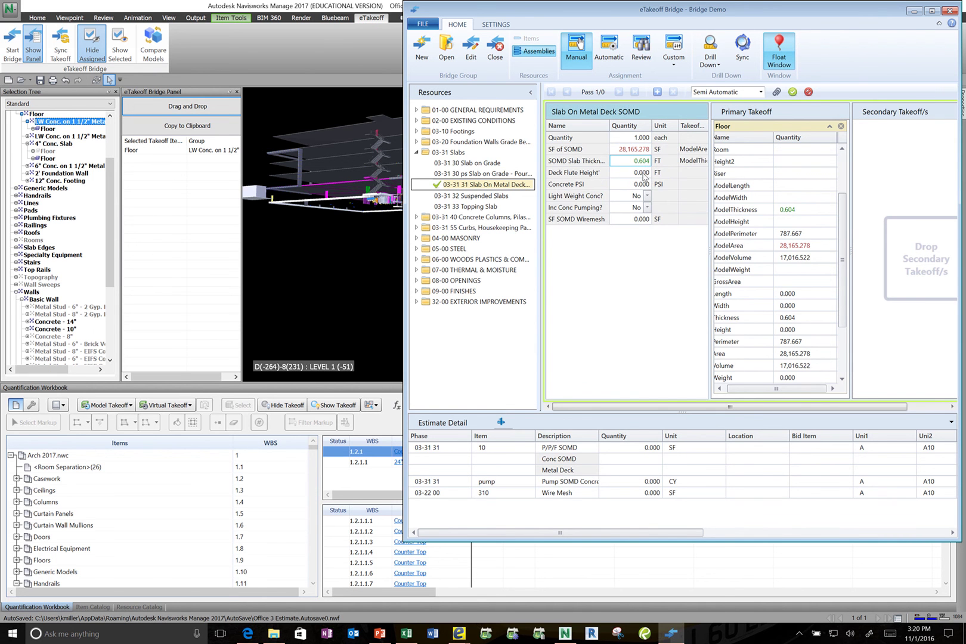
Step: Set Deck Flute Height to 0.25 FT, Concrete PSI to 4000 and Inc Conc Pumping to Yes, then calculate the quantities
click(642, 172)
click(641, 174)
click(640, 186)
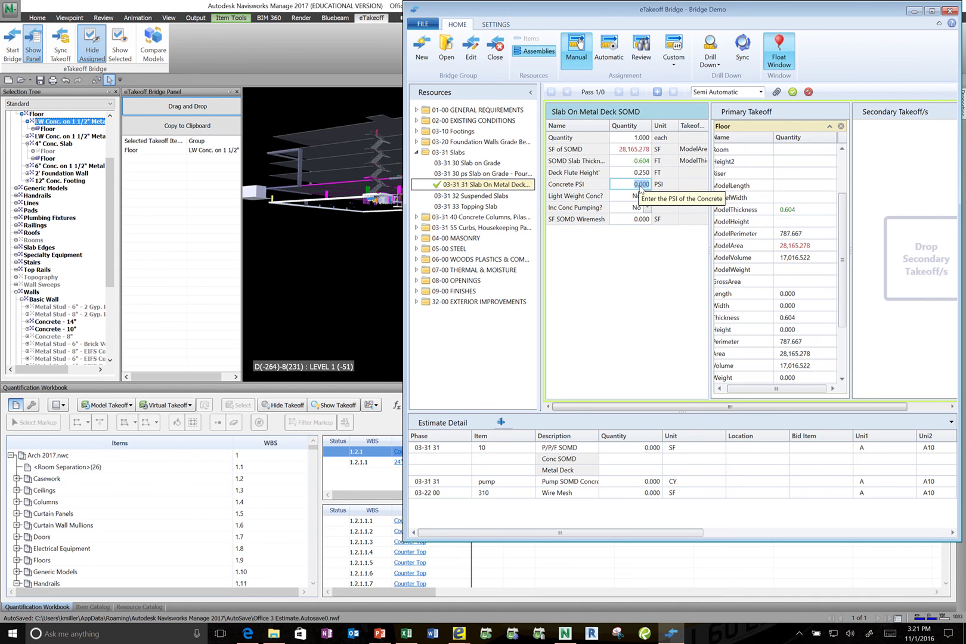
text(4000)
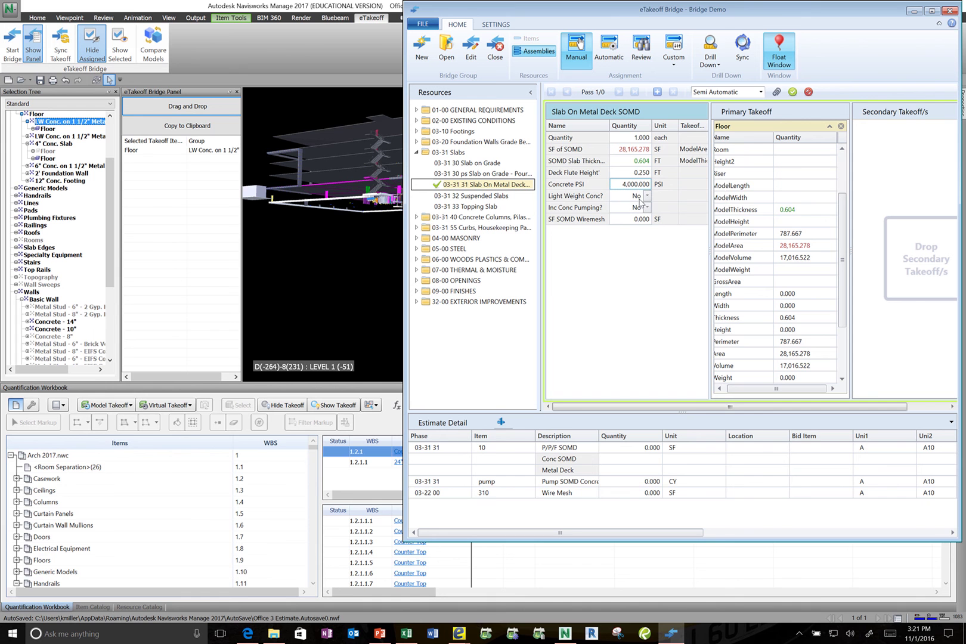
click(647, 207)
click(644, 231)
click(657, 92)
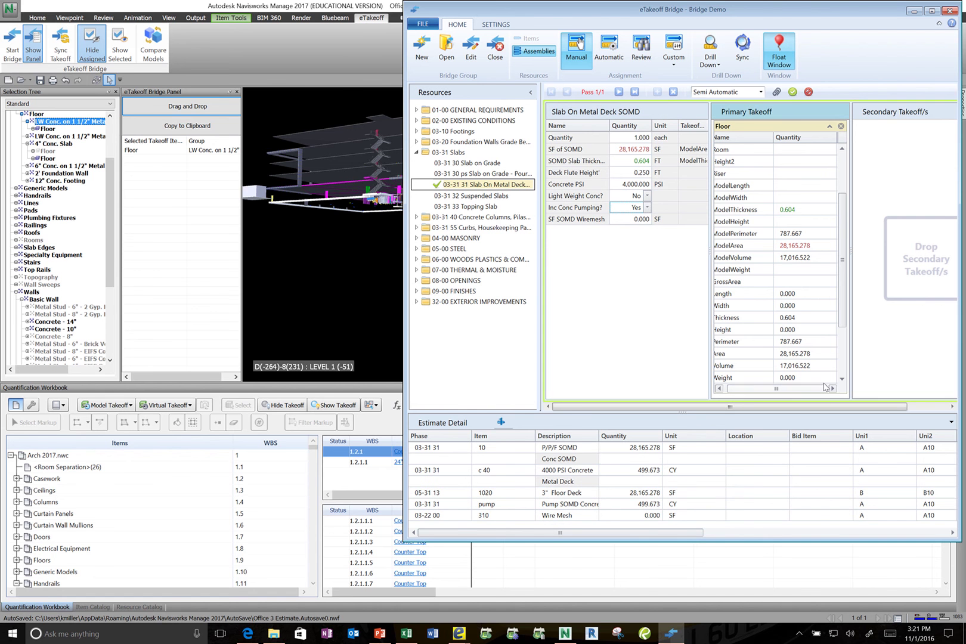
Step: Apply the takeoff's Description2 value LEVEL 2 as the Location of the estimate items and send the assignment to the estimate
drag(842, 325, 842, 365)
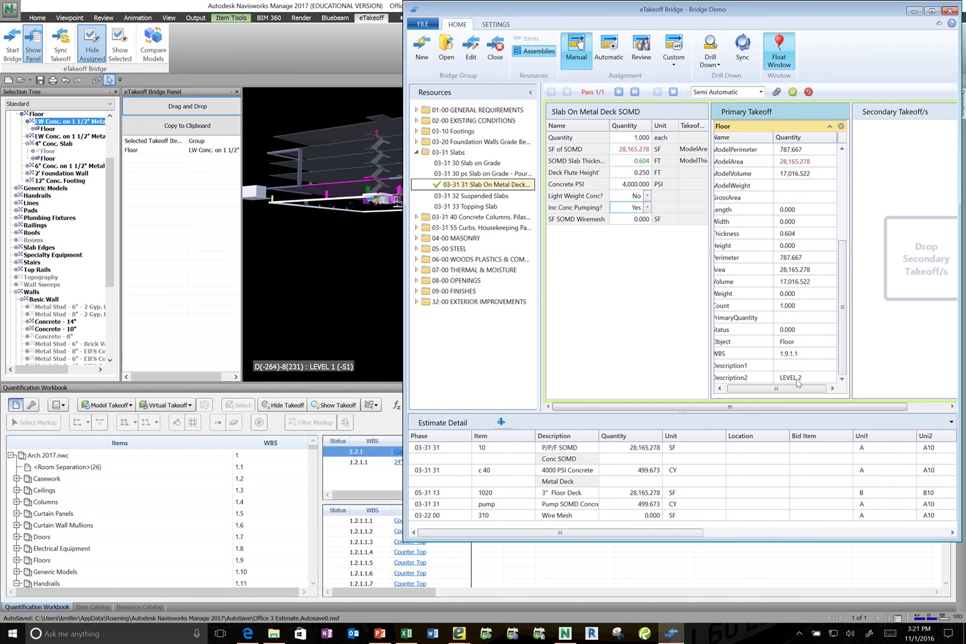
drag(797, 382, 759, 446)
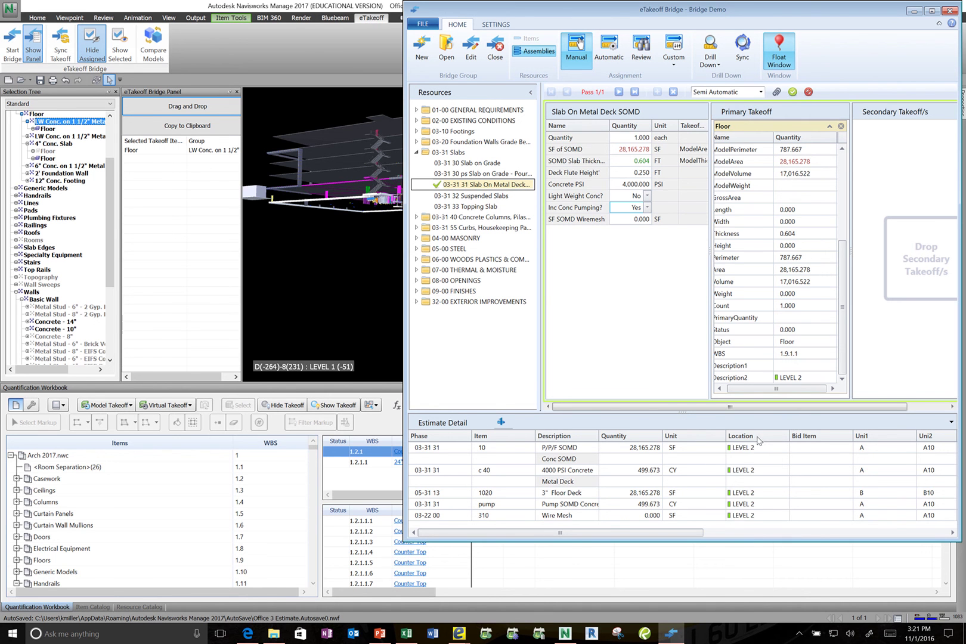
click(793, 91)
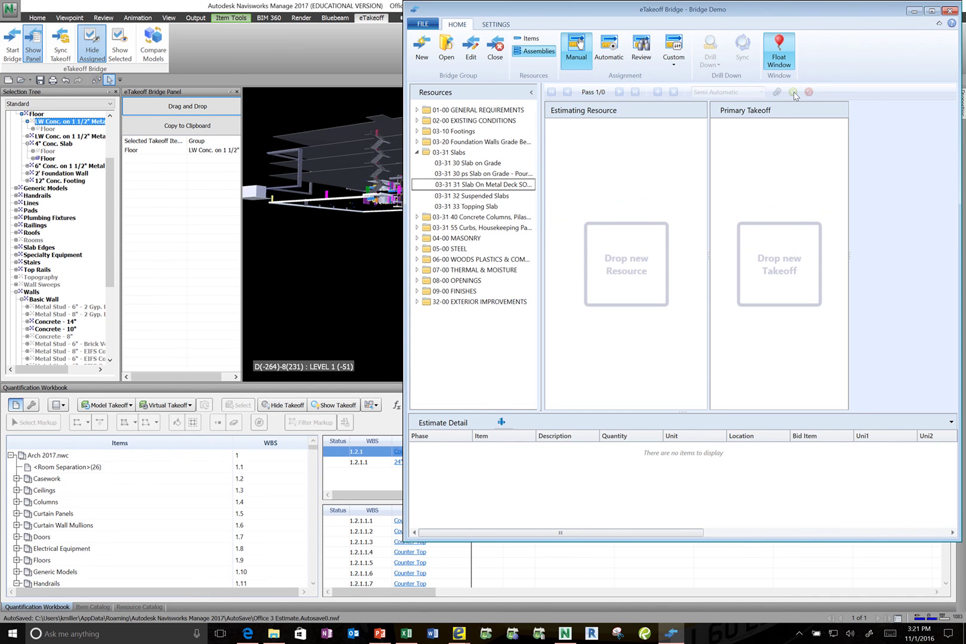
Step: Exit eTakeoff Bridge
click(423, 23)
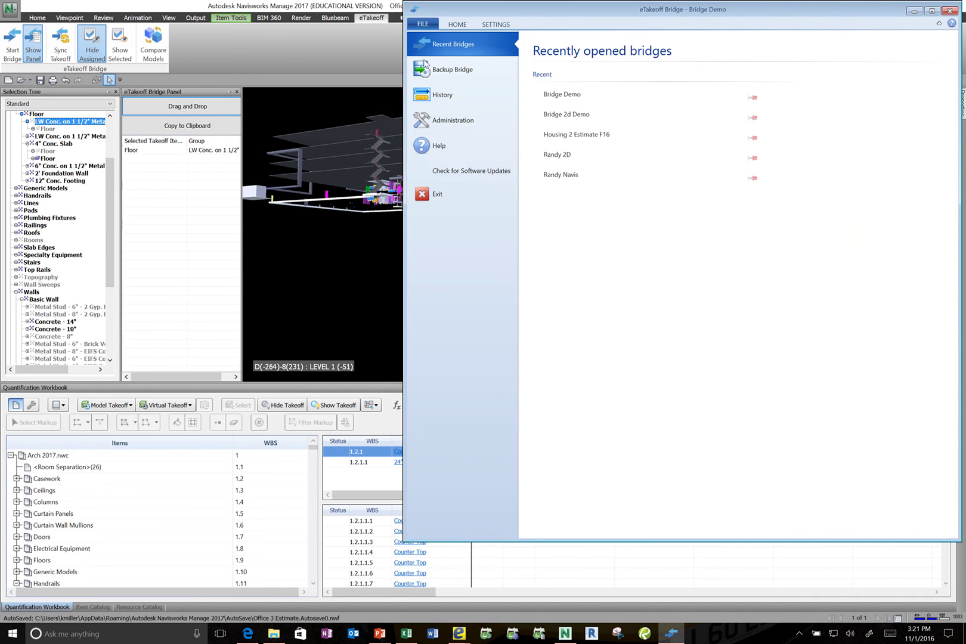
click(436, 194)
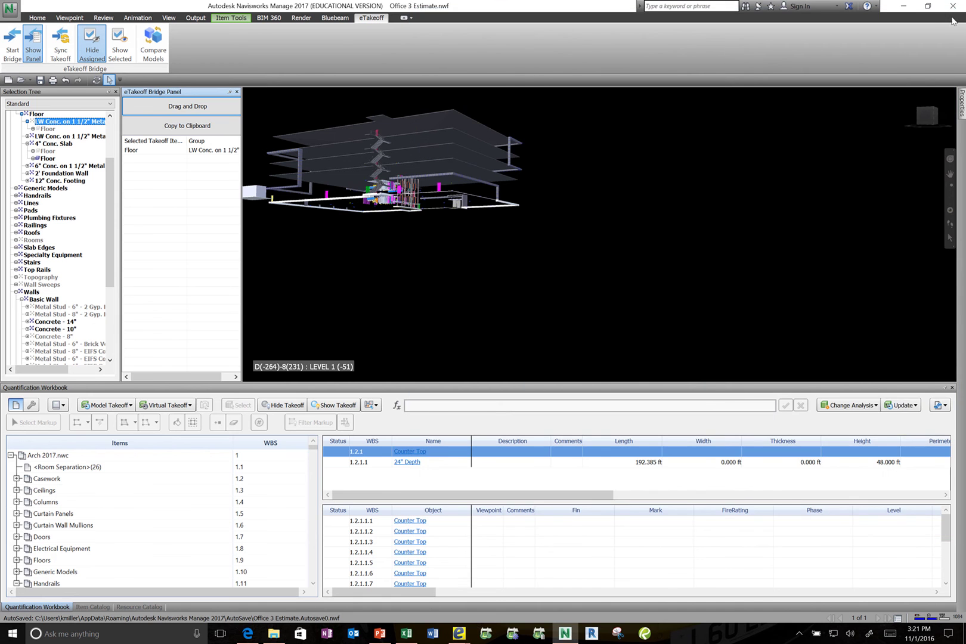
Step: Try to close Navisworks while saving the changes to Office 3 Estimate.nwf
click(952, 9)
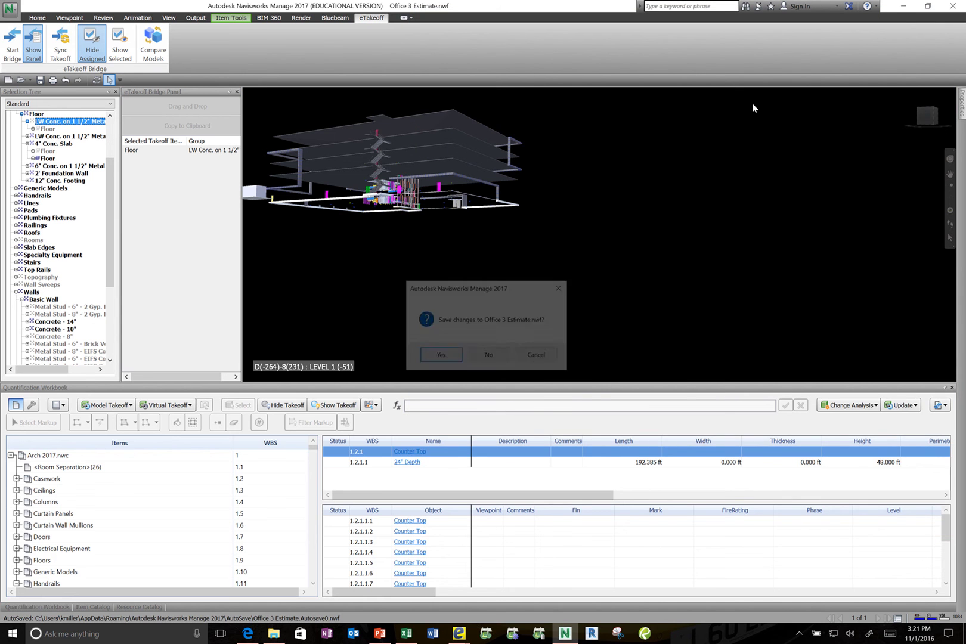
click(440, 355)
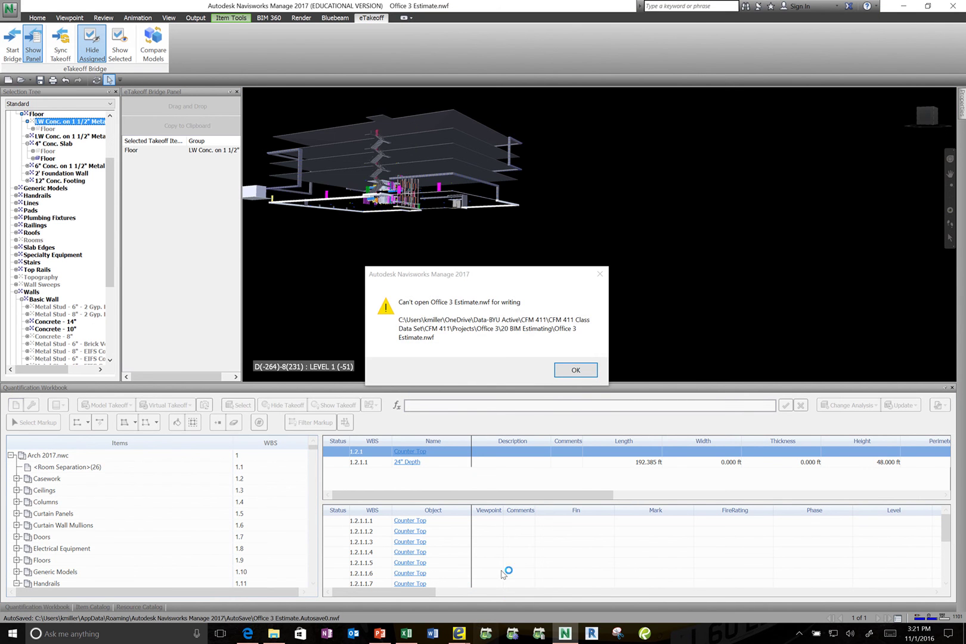
click(574, 370)
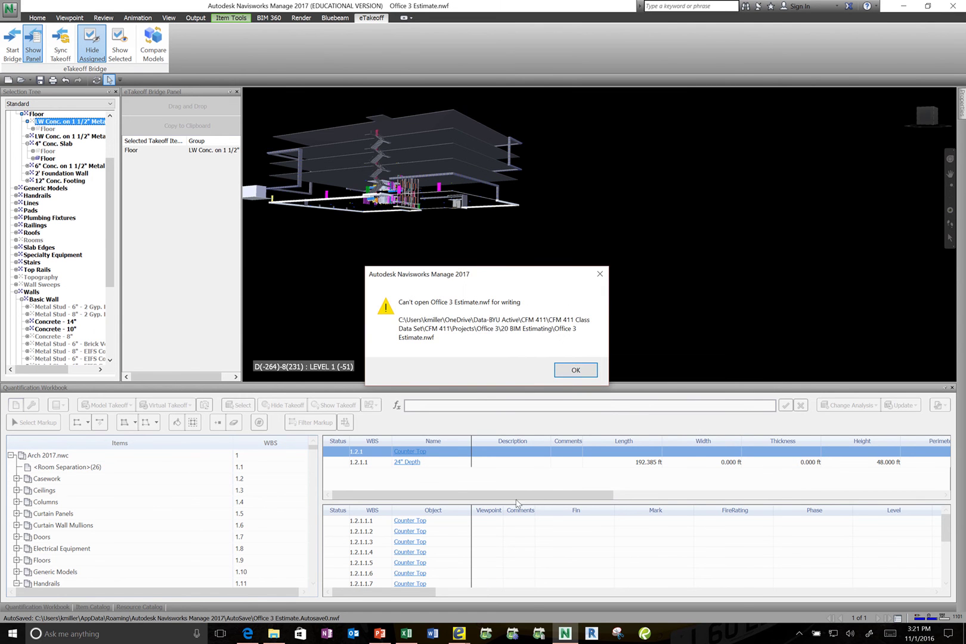
click(569, 370)
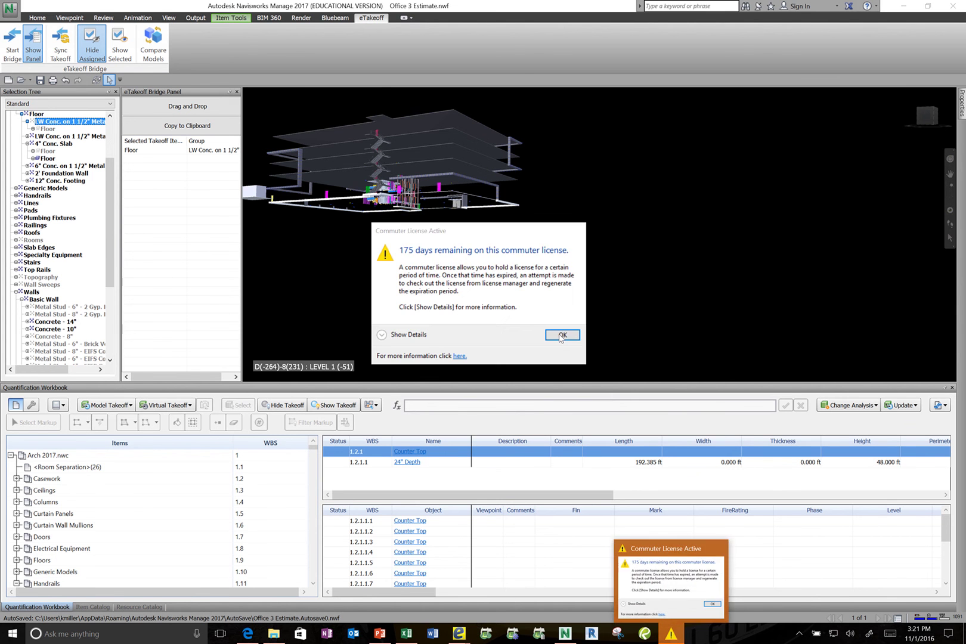
Step: Switch to the Office 3 Demo estimate in Sage Estimating, dismissing the license notice, and widen the Takeoff Quantity column
click(561, 335)
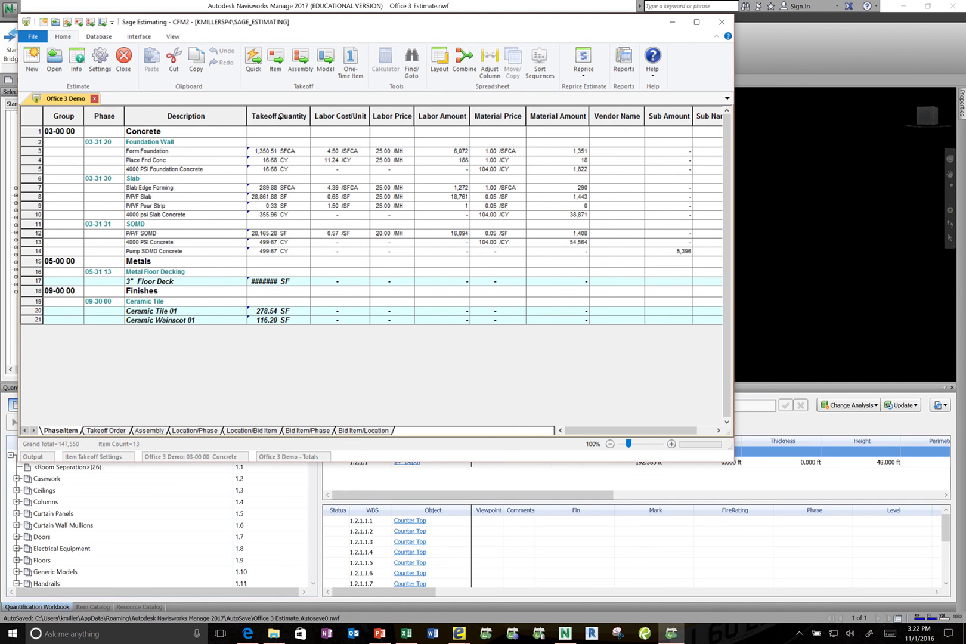
double_click(310, 115)
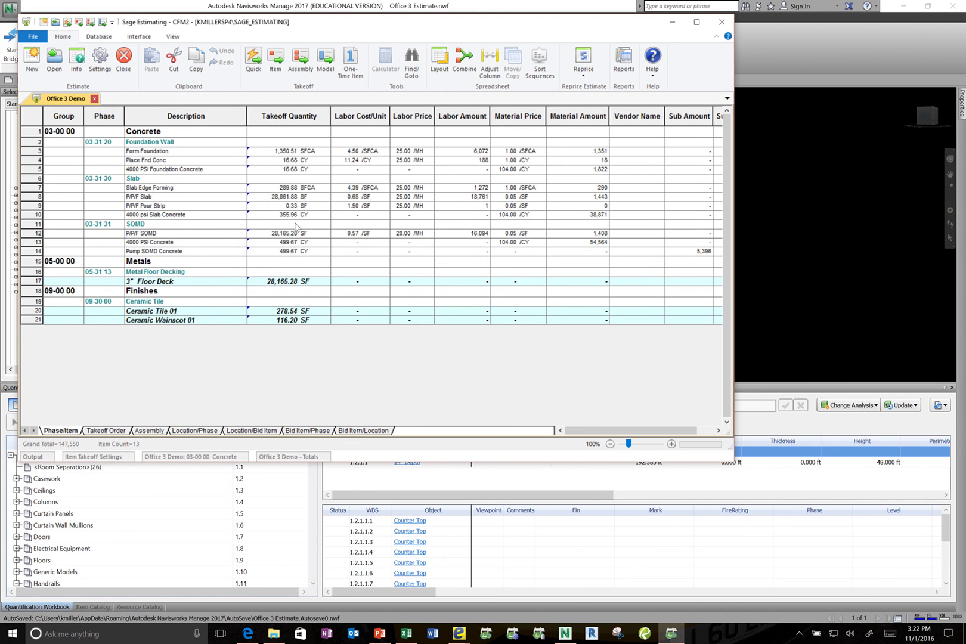